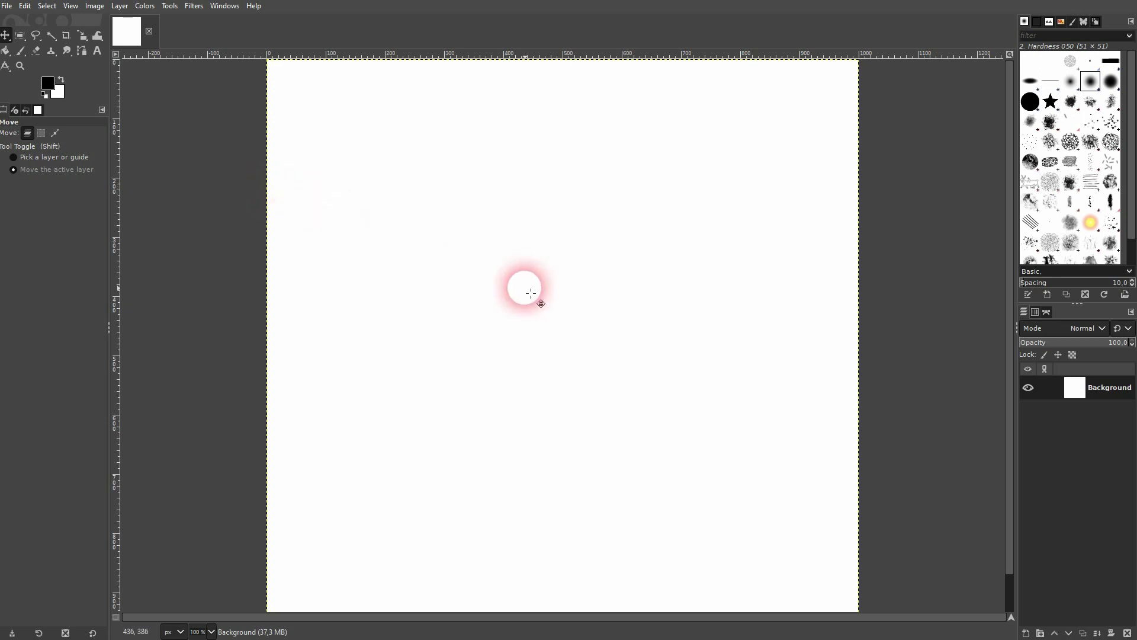
- Check the image height in the New Image dialog, then cancel without creating an image
{"action": "scroll", "coordinate": [538, 309], "scroll_direction": "down", "scroll_amount": 1}
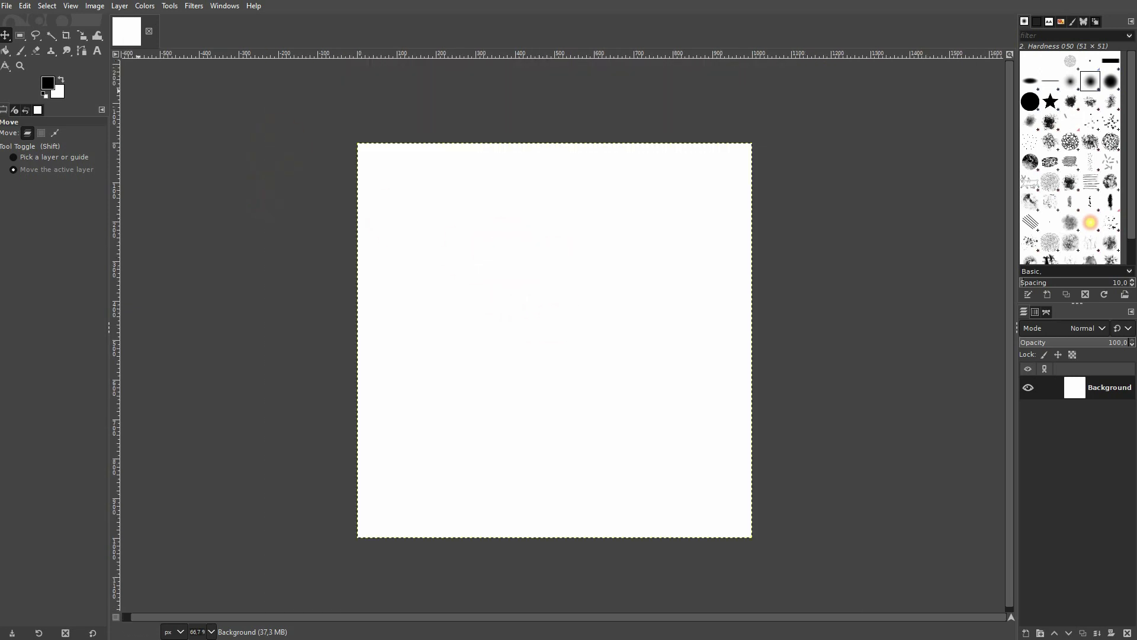
{"action": "left_click", "coordinate": [7, 6]}
{"action": "left_click", "coordinate": [17, 19]}
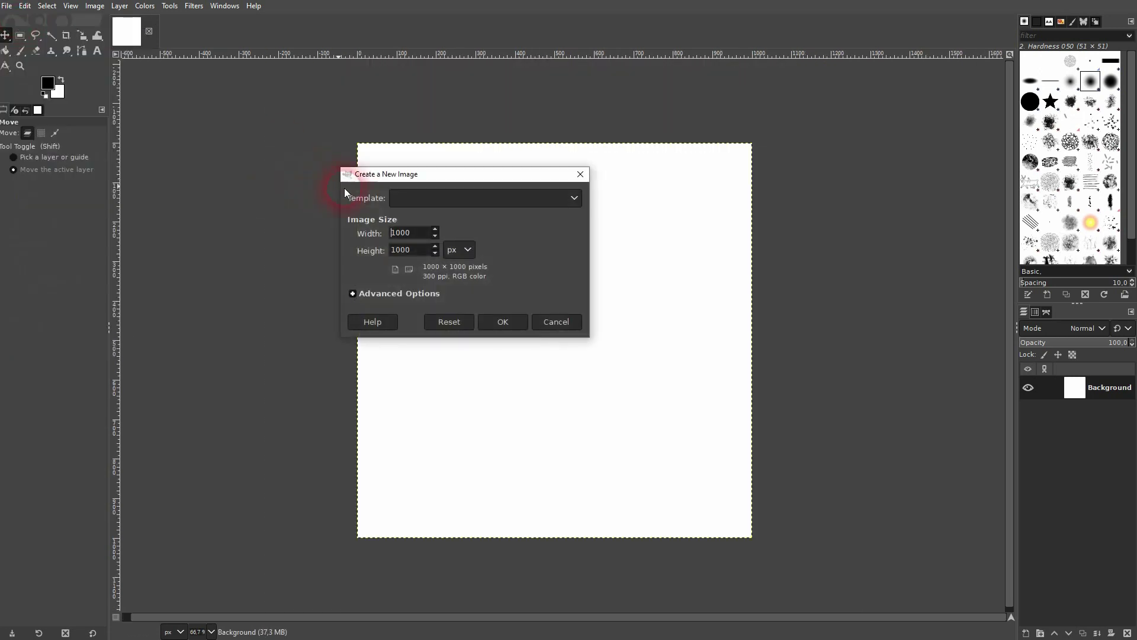
{"action": "left_click", "coordinate": [421, 252]}
{"action": "left_click", "coordinate": [560, 325]}
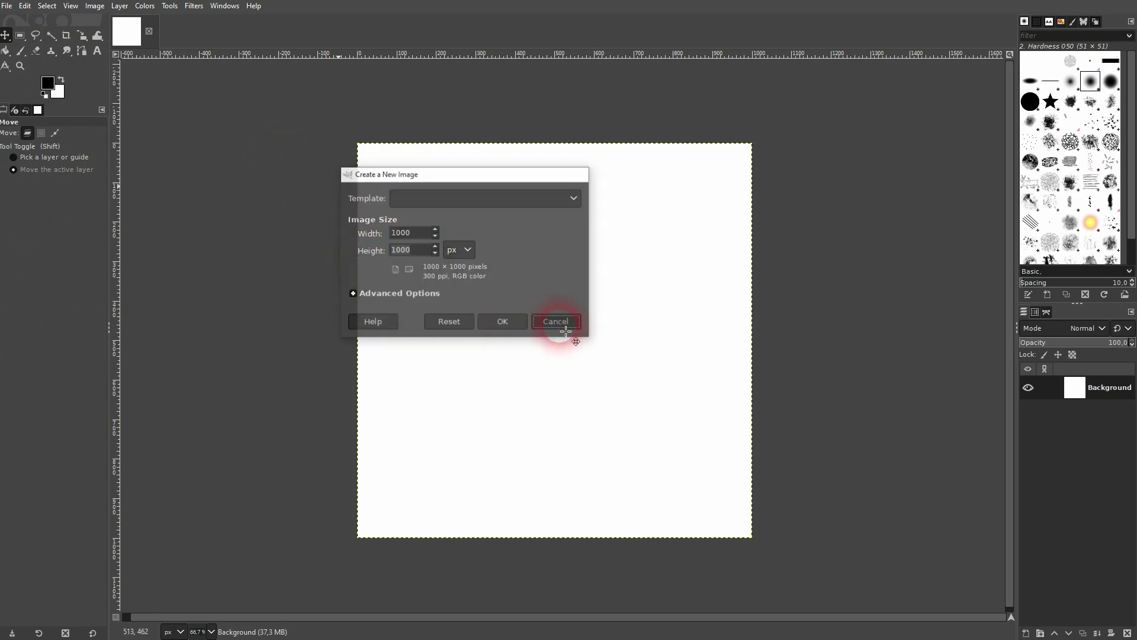
- Add the text OBEY on the canvas in the Arial Heavy font
{"action": "left_click", "coordinate": [98, 51]}
{"action": "left_click", "coordinate": [419, 319]}
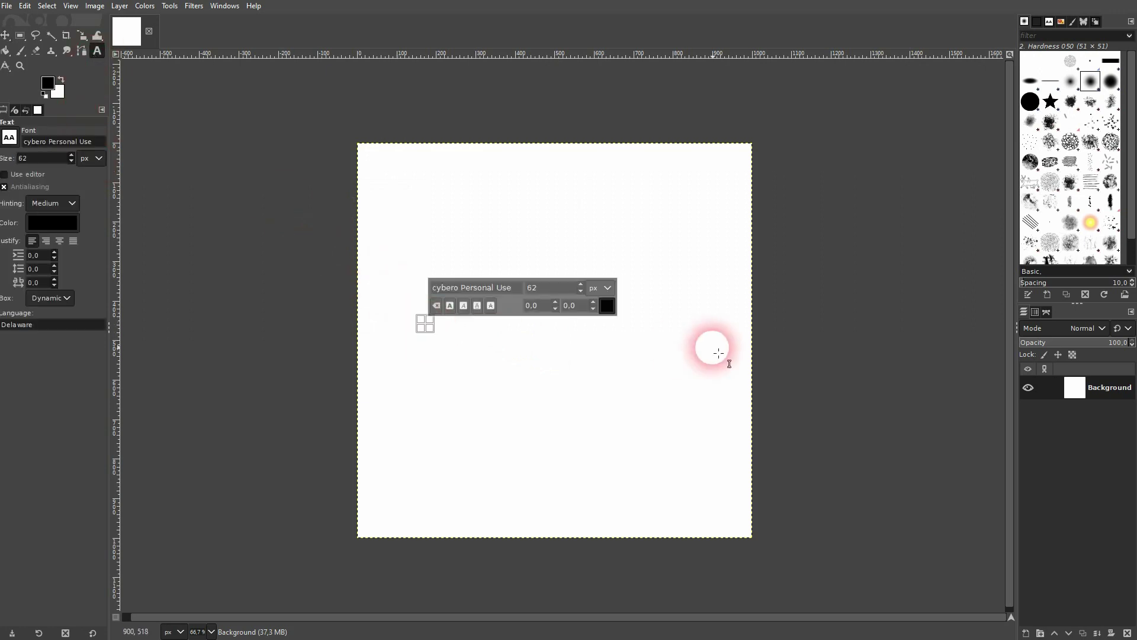
{"action": "type", "text": "OBEY"}
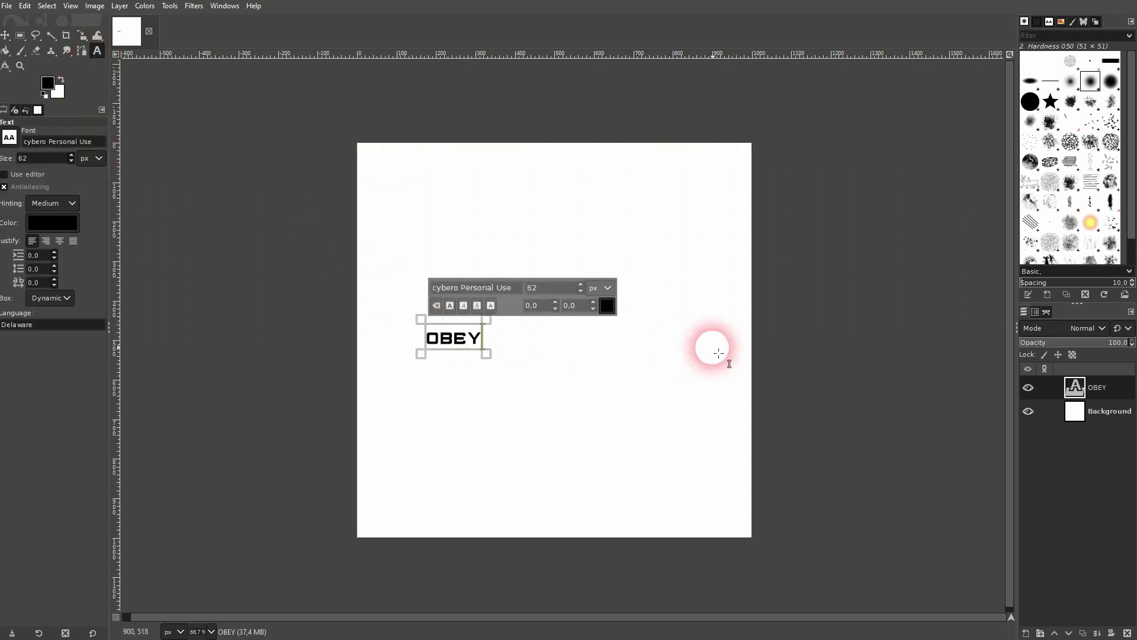
{"action": "triple_click", "coordinate": [505, 286]}
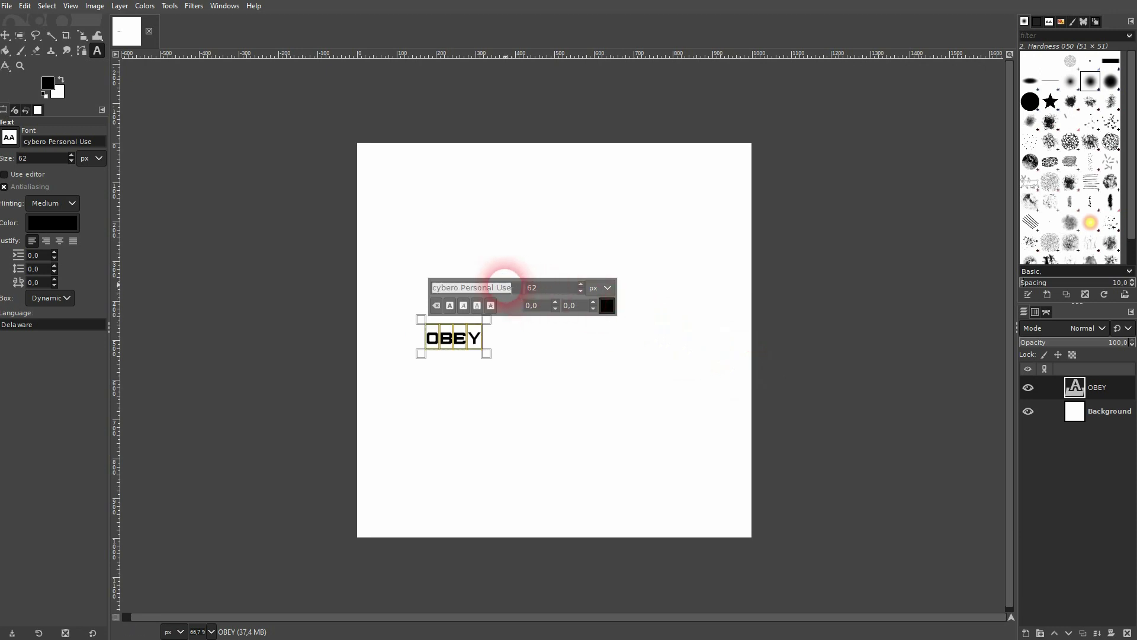
{"action": "type", "text": "Arial"}
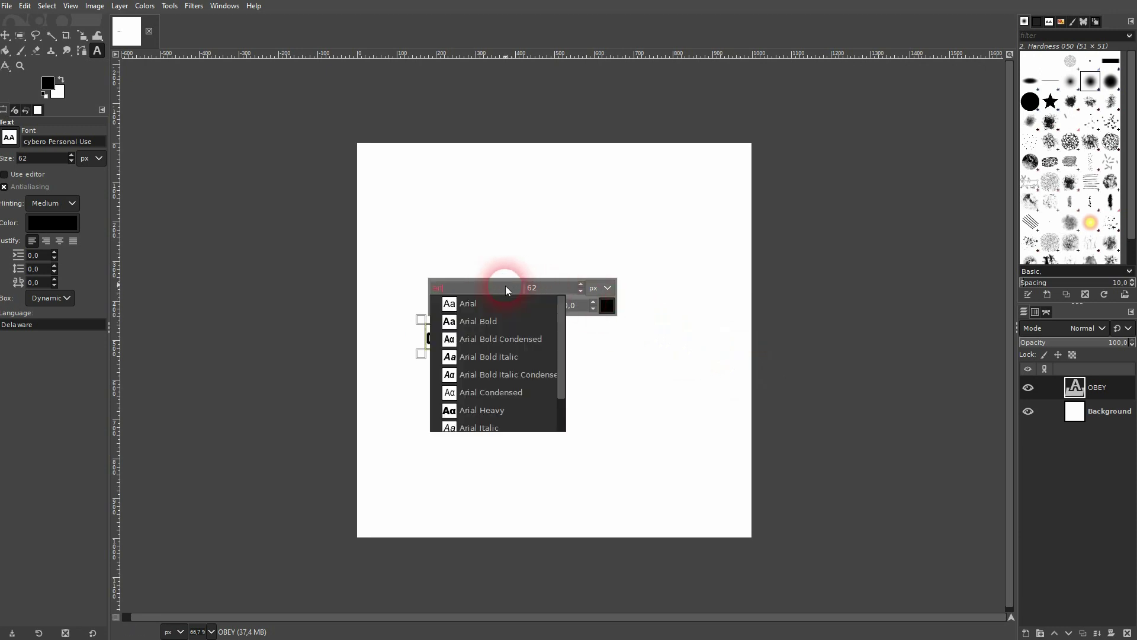
{"action": "left_click", "coordinate": [474, 303]}
{"action": "left_click", "coordinate": [468, 286]}
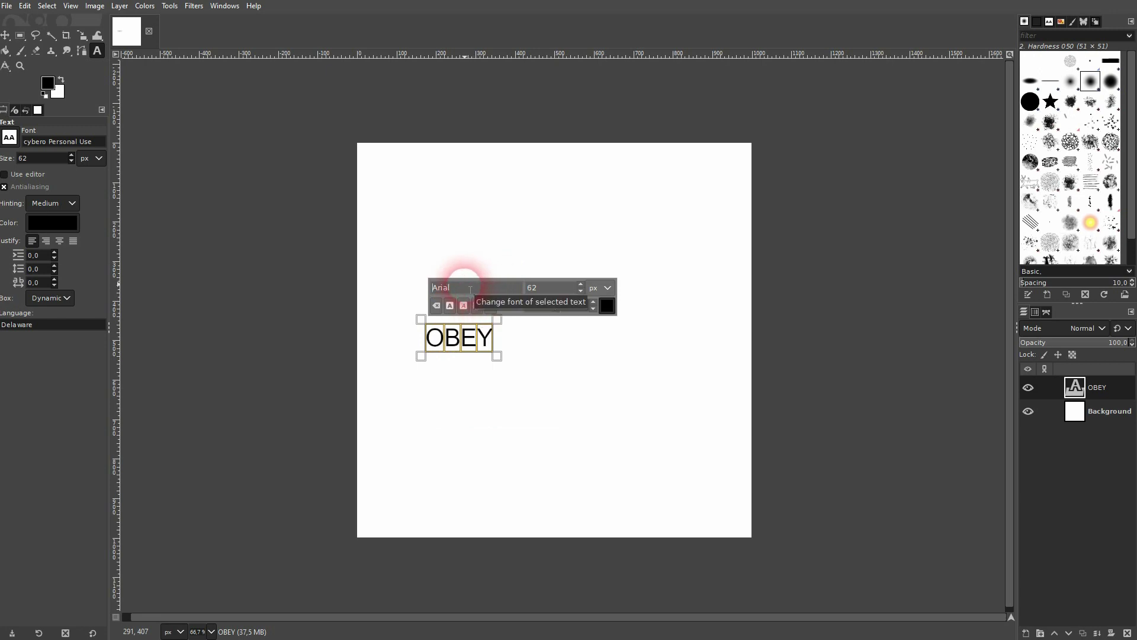
{"action": "left_click", "coordinate": [464, 286]}
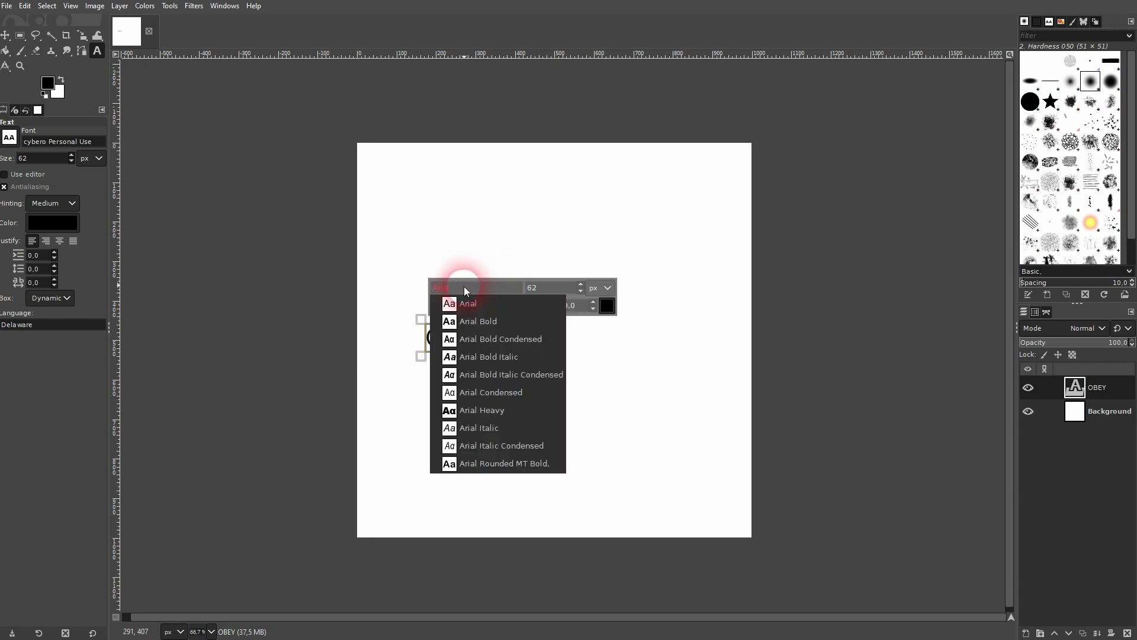
{"action": "left_click", "coordinate": [499, 418]}
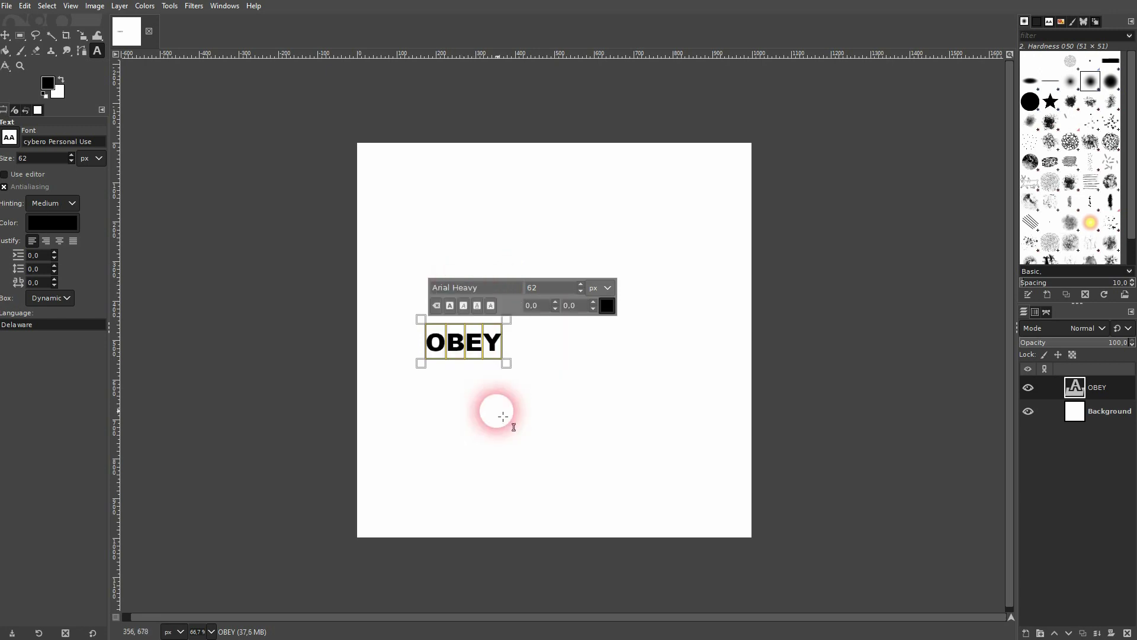
- Set the OBEY text size to 300 px, then reduce it to 250 px
{"action": "left_click_drag", "start_coordinate": [553, 286], "coordinate": [520, 286]}
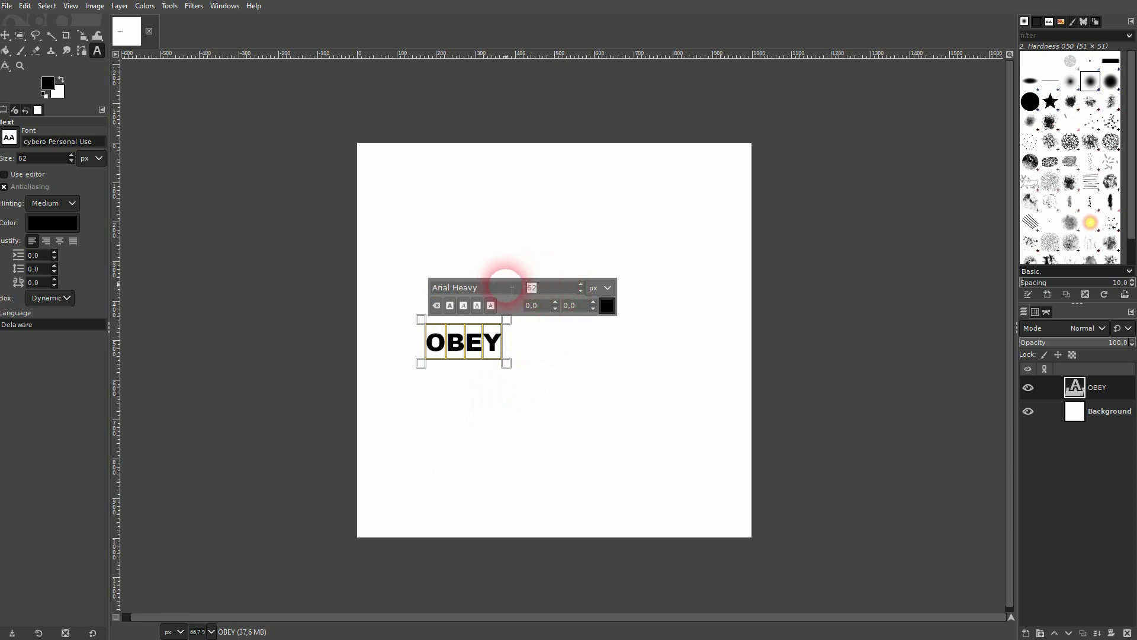
{"action": "type", "text": "300"}
{"action": "key", "text": "Return"}
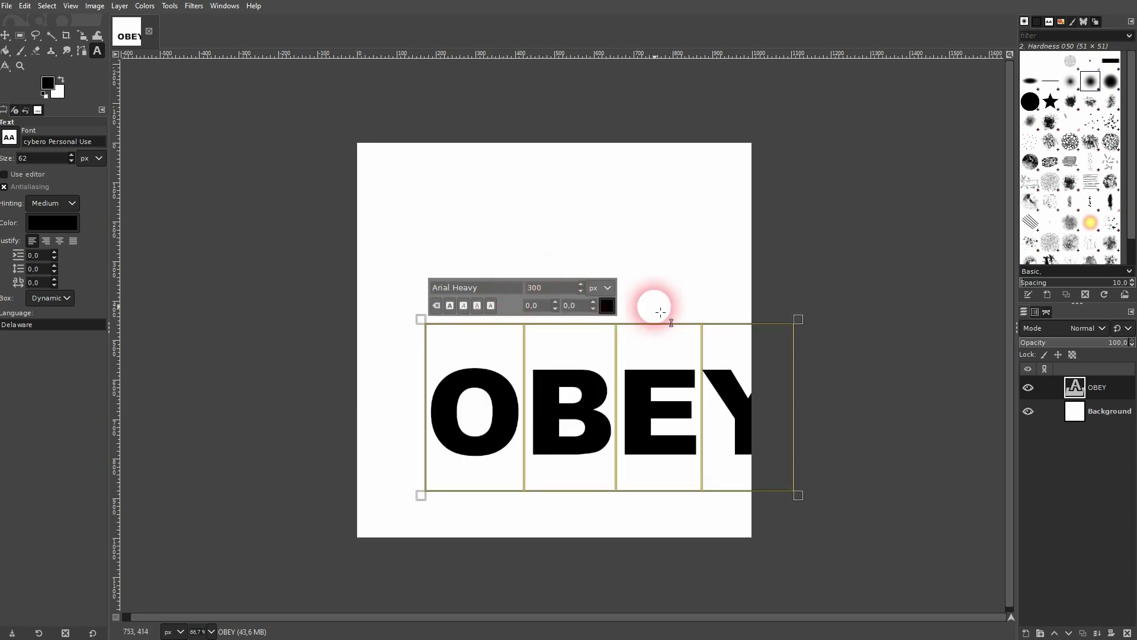
{"action": "left_click_drag", "start_coordinate": [538, 287], "coordinate": [522, 287]}
{"action": "type", "text": "250"}
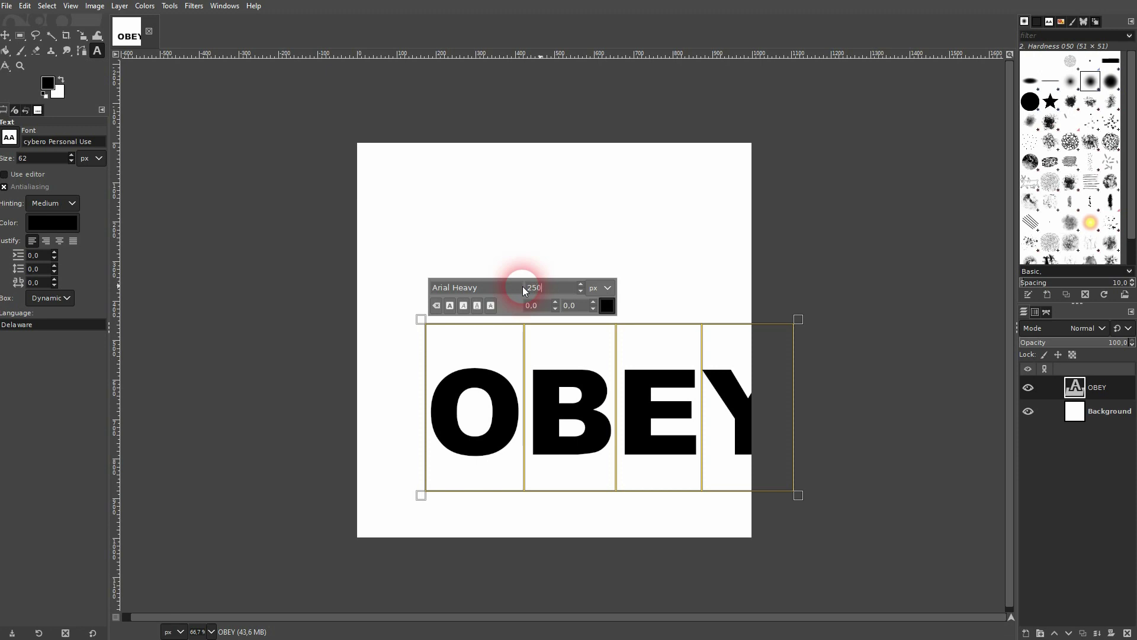
{"action": "key", "text": "Return"}
- Centre the OBEY layer horizontally and vertically with the Alignment tool
{"action": "left_click", "coordinate": [8, 38]}
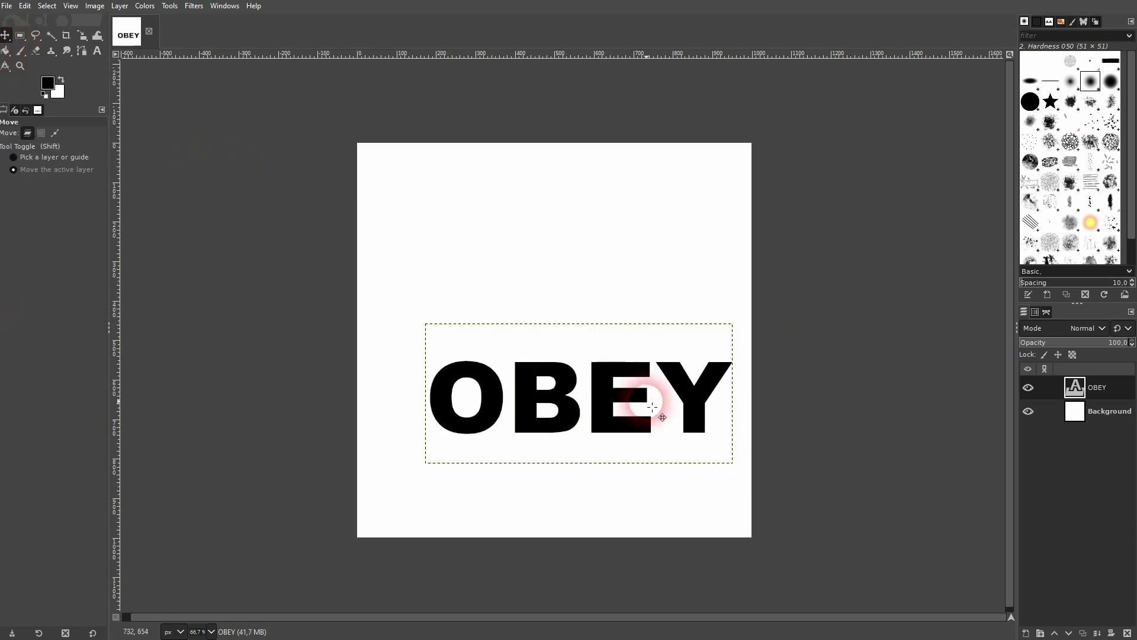
{"action": "left_click_drag", "start_coordinate": [7, 40], "coordinate": [53, 51]}
{"action": "left_click", "coordinate": [529, 398]}
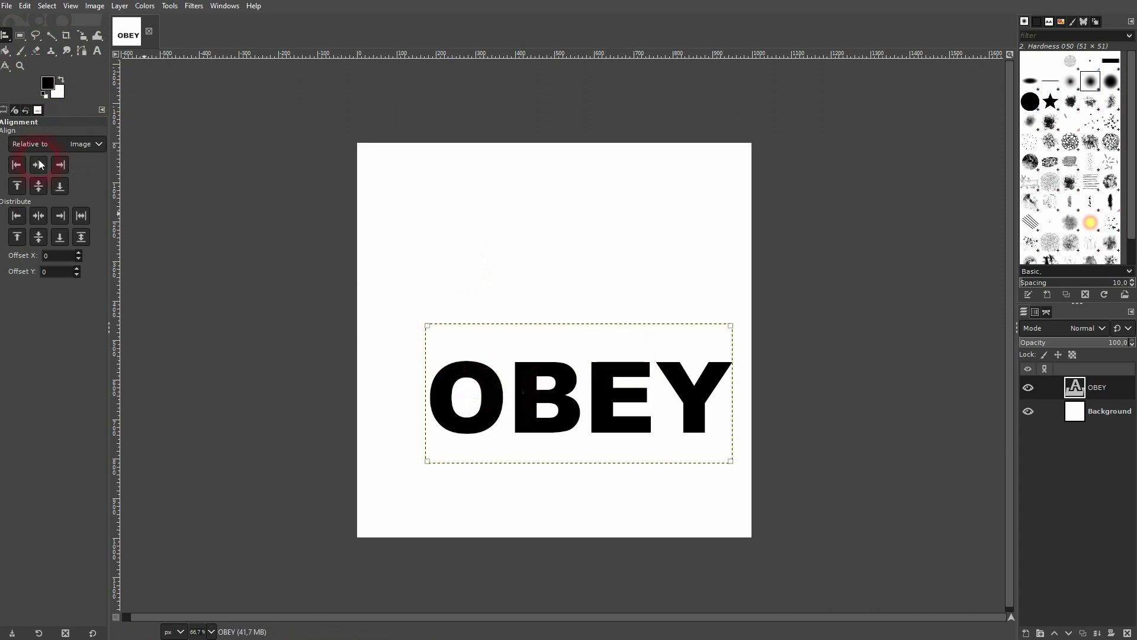
{"action": "left_click", "coordinate": [36, 167]}
{"action": "left_click", "coordinate": [41, 184]}
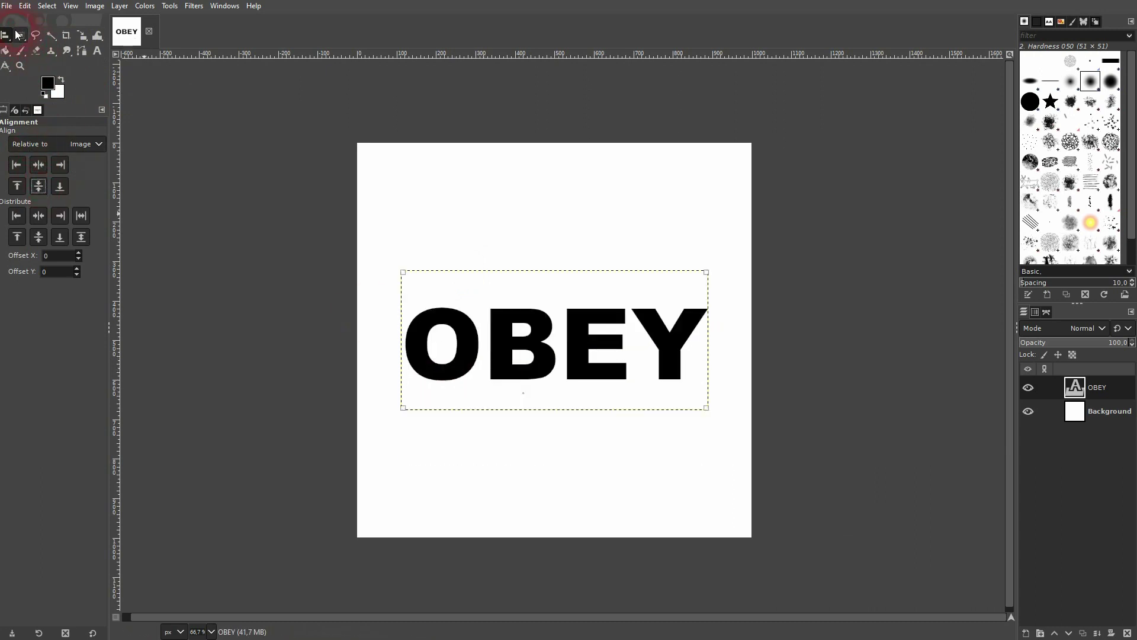
- Move the OBEY text down about 70 px and briefly toggle the white background's visibility
{"action": "key", "text": "m"}
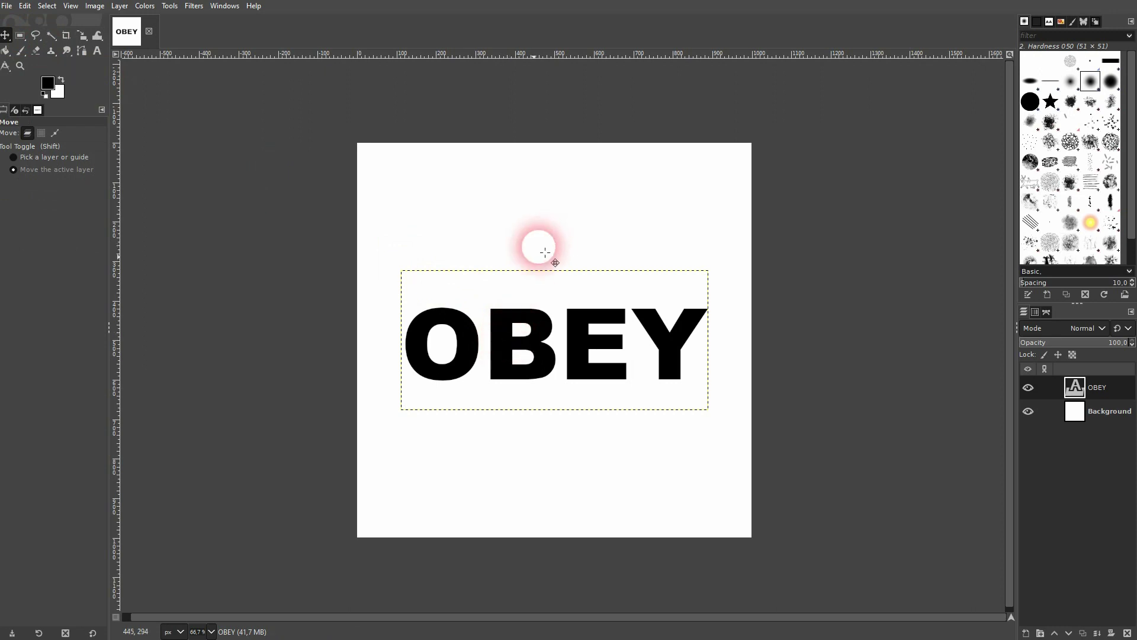
{"action": "left_click", "coordinate": [511, 355]}
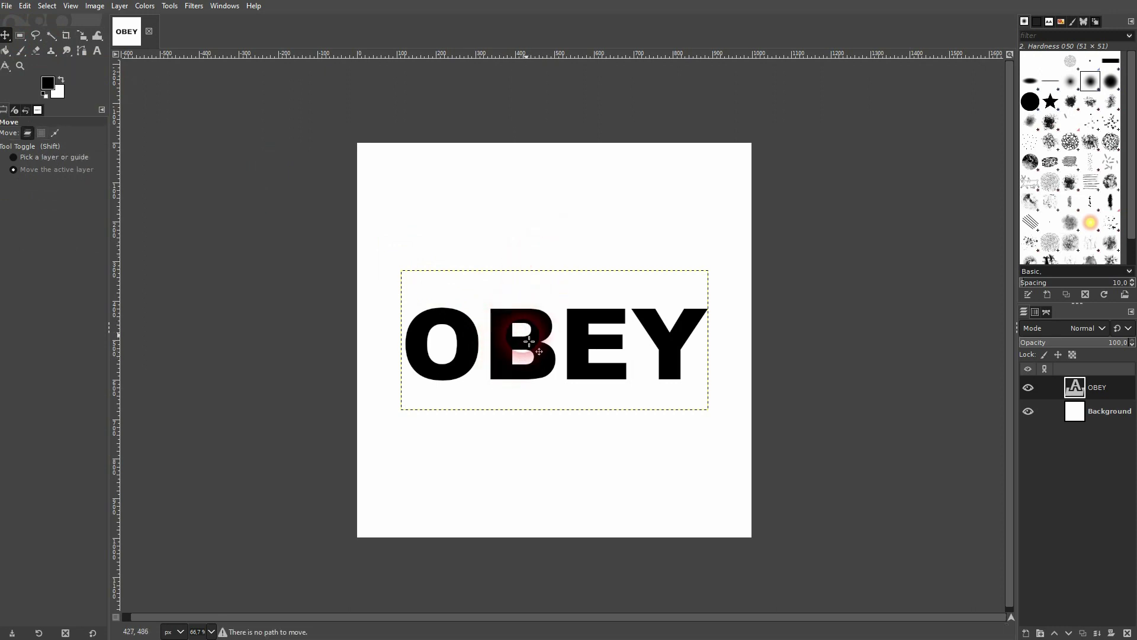
{"action": "left_click_drag", "start_coordinate": [508, 339], "coordinate": [588, 379]}
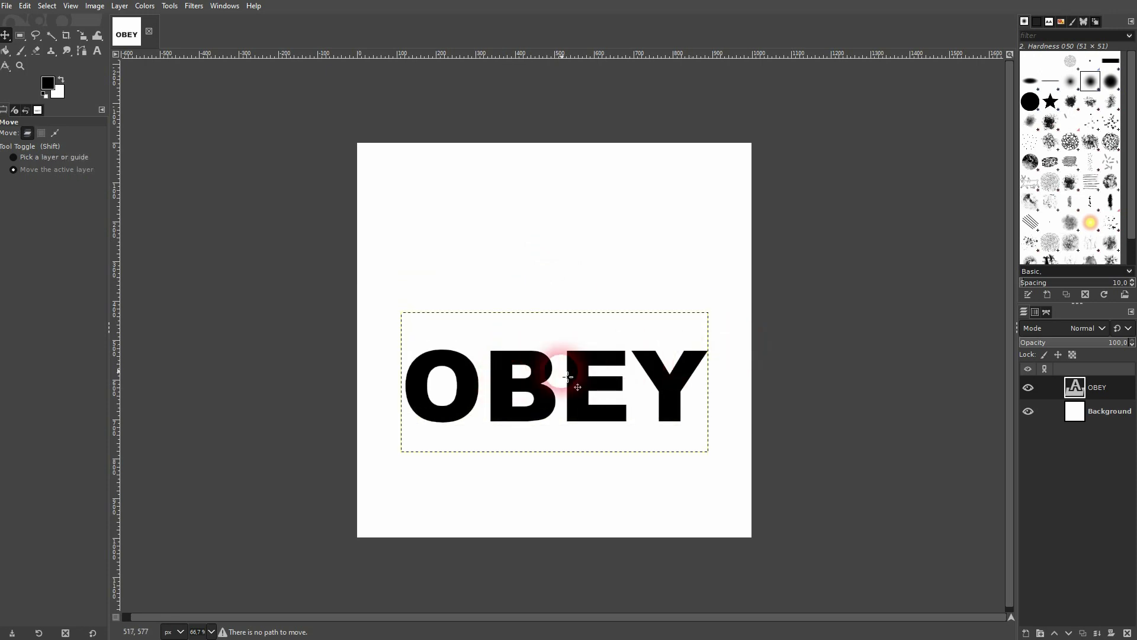
{"action": "left_click", "coordinate": [1028, 411]}
{"action": "left_click", "coordinate": [1028, 411]}
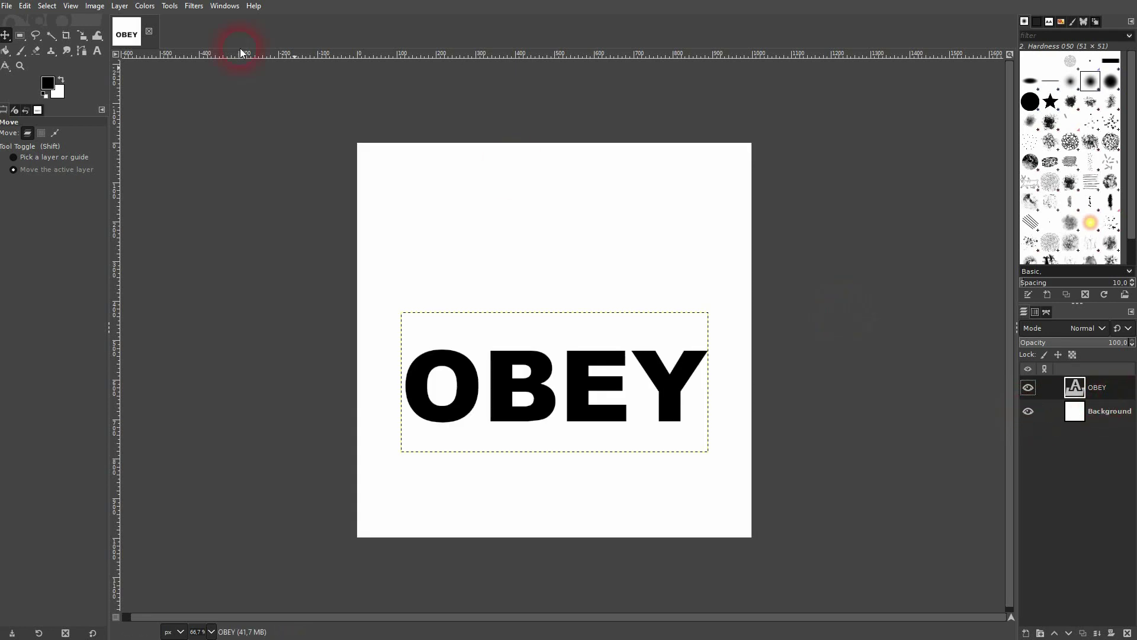
- Export the image to the Desktop as tutorial.png with the default PNG settings
{"action": "left_click", "coordinate": [8, 6]}
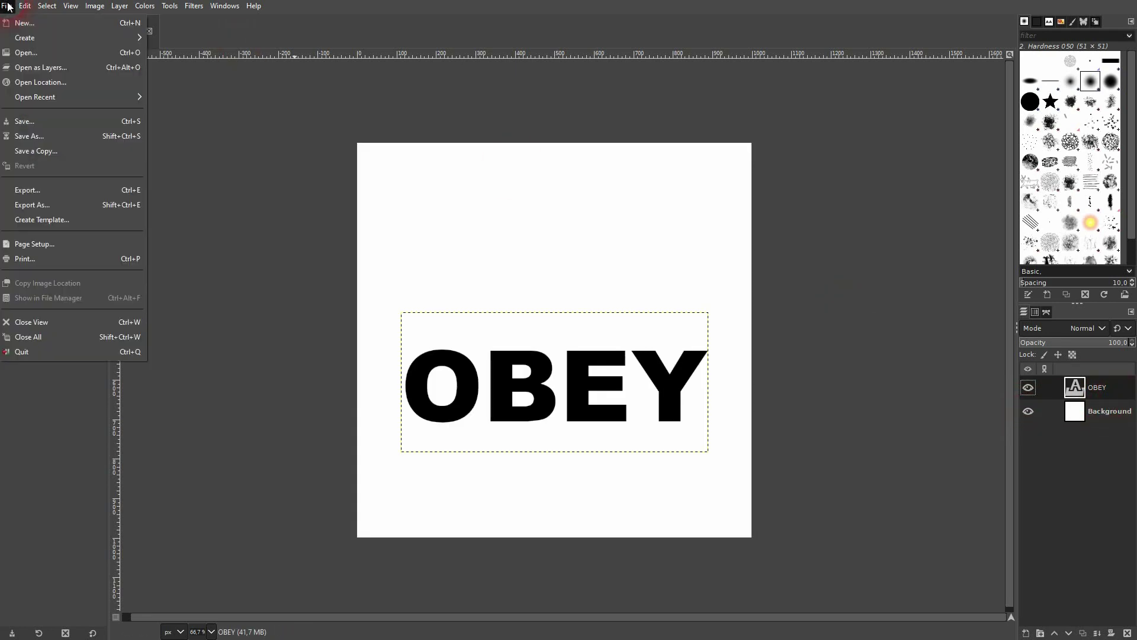
{"action": "left_click", "coordinate": [81, 207]}
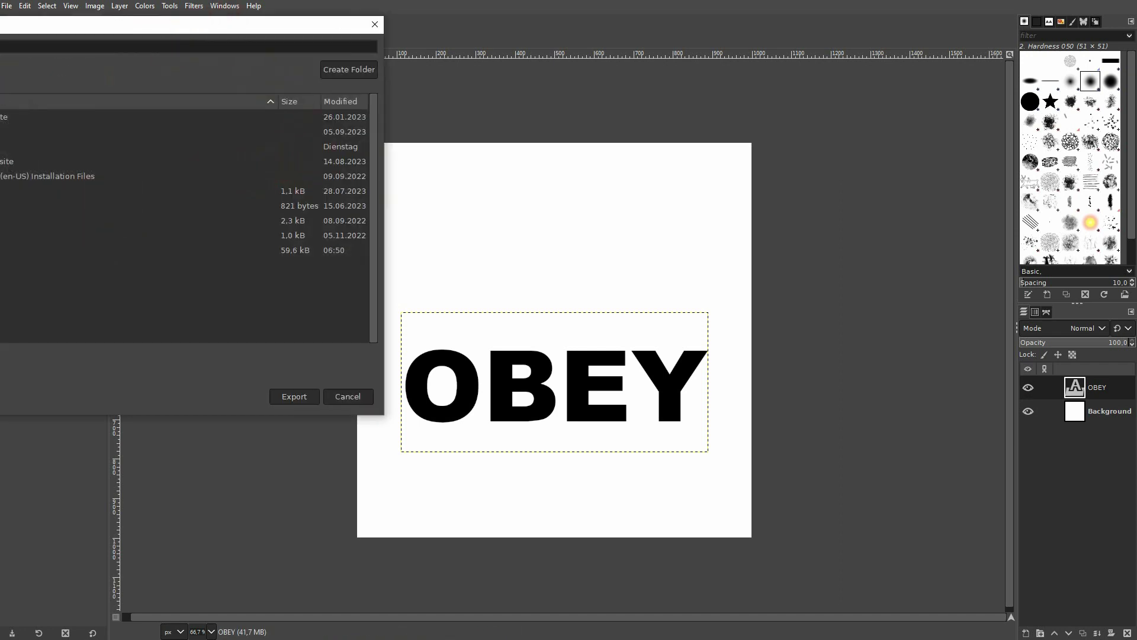
{"action": "left_click", "coordinate": [111, 31]}
{"action": "left_click_drag", "start_coordinate": [111, 31], "coordinate": [459, 99]}
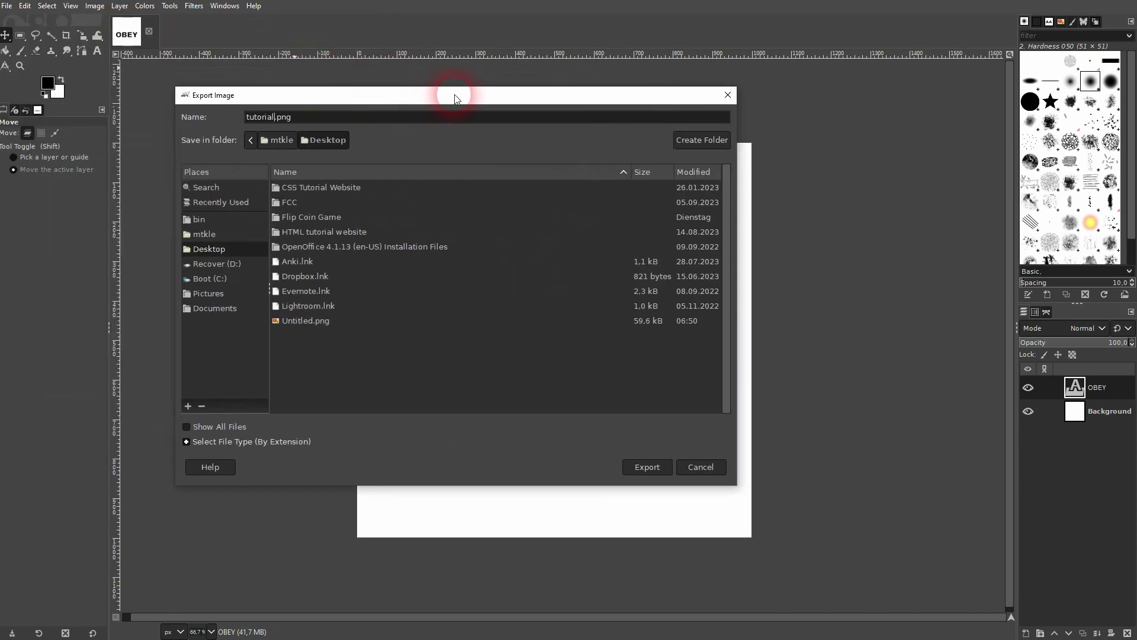
{"action": "triple_click", "coordinate": [306, 118]}
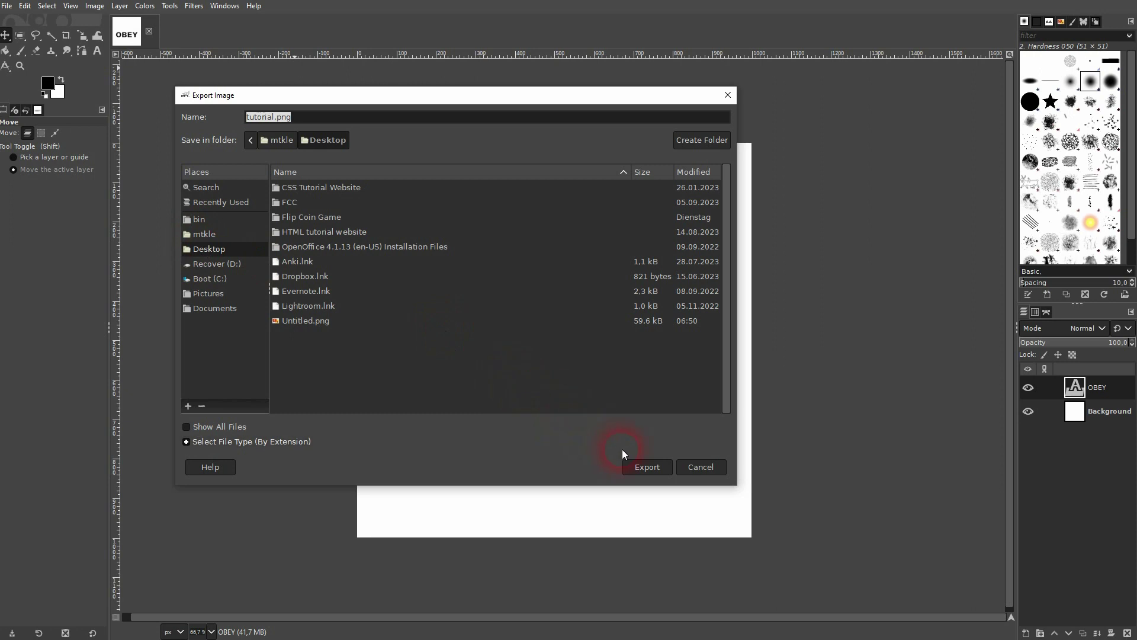
{"action": "left_click", "coordinate": [655, 467]}
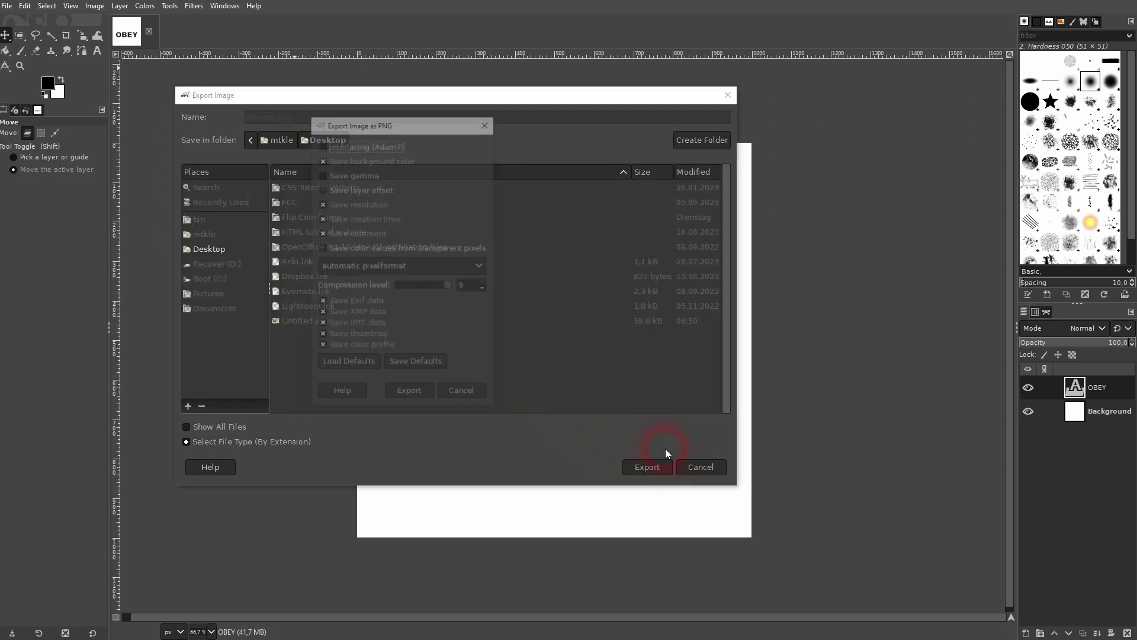
{"action": "left_click", "coordinate": [409, 393]}
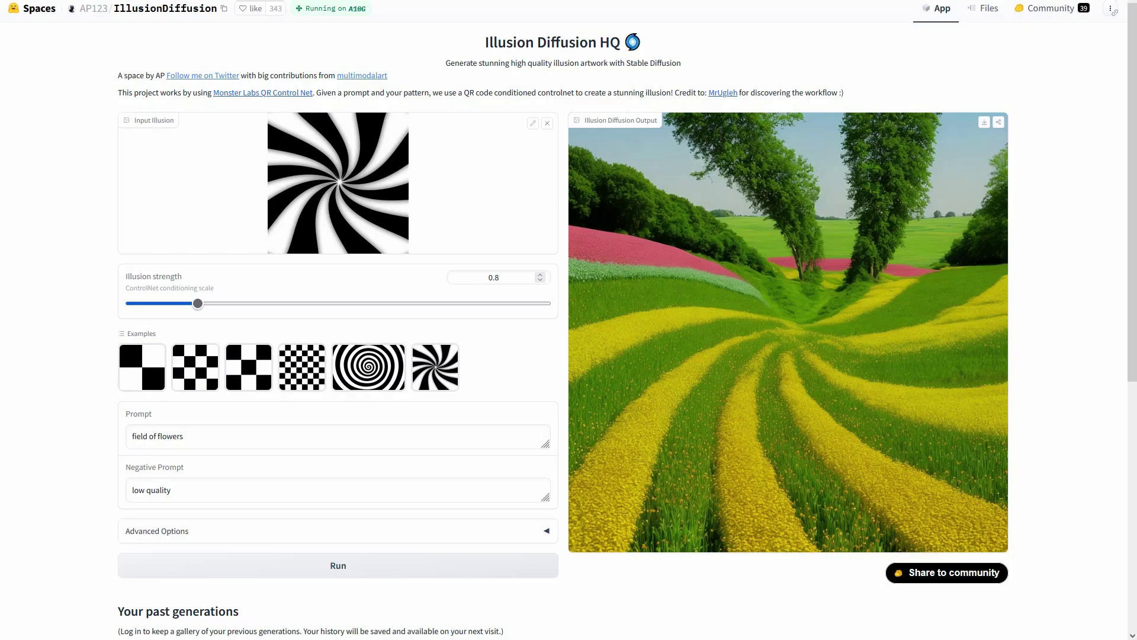
- Replace the swirl input illusion with the uploaded tutorial.png OBEY image
{"action": "left_click_drag", "start_coordinate": [482, 41], "coordinate": [626, 53]}
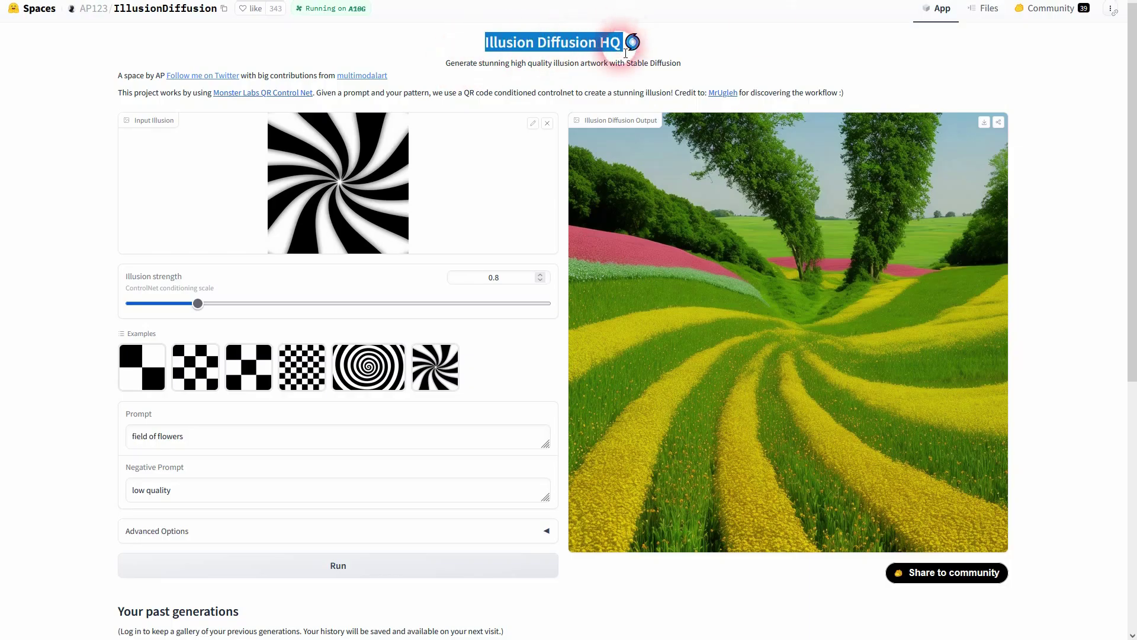
{"action": "left_click", "coordinate": [546, 124]}
{"action": "left_click", "coordinate": [501, 145]}
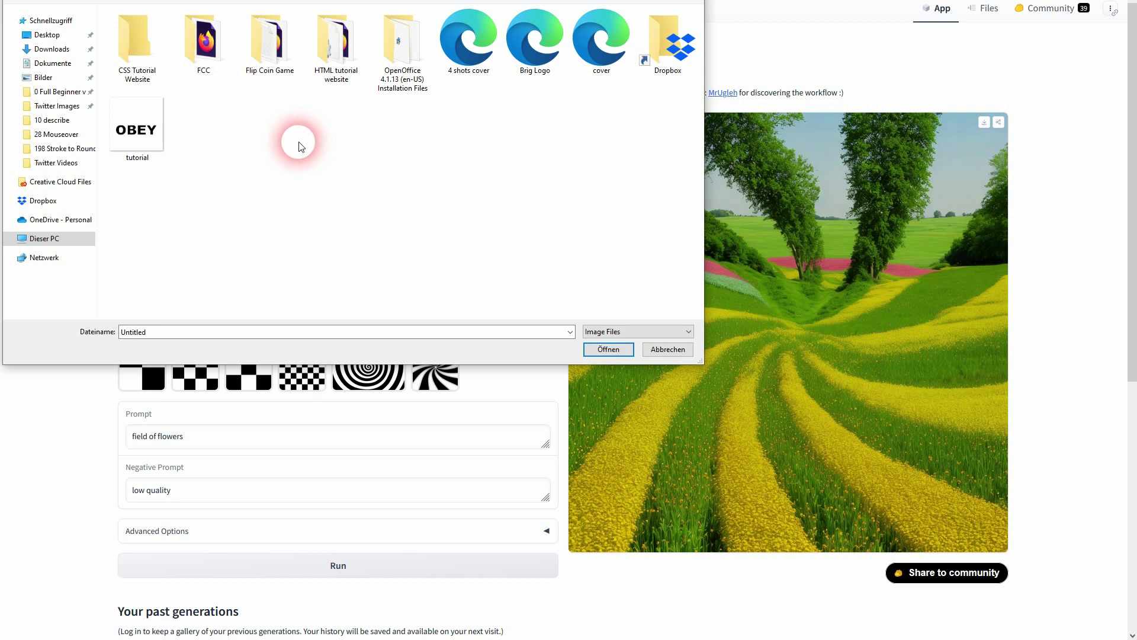
{"action": "left_click", "coordinate": [142, 132]}
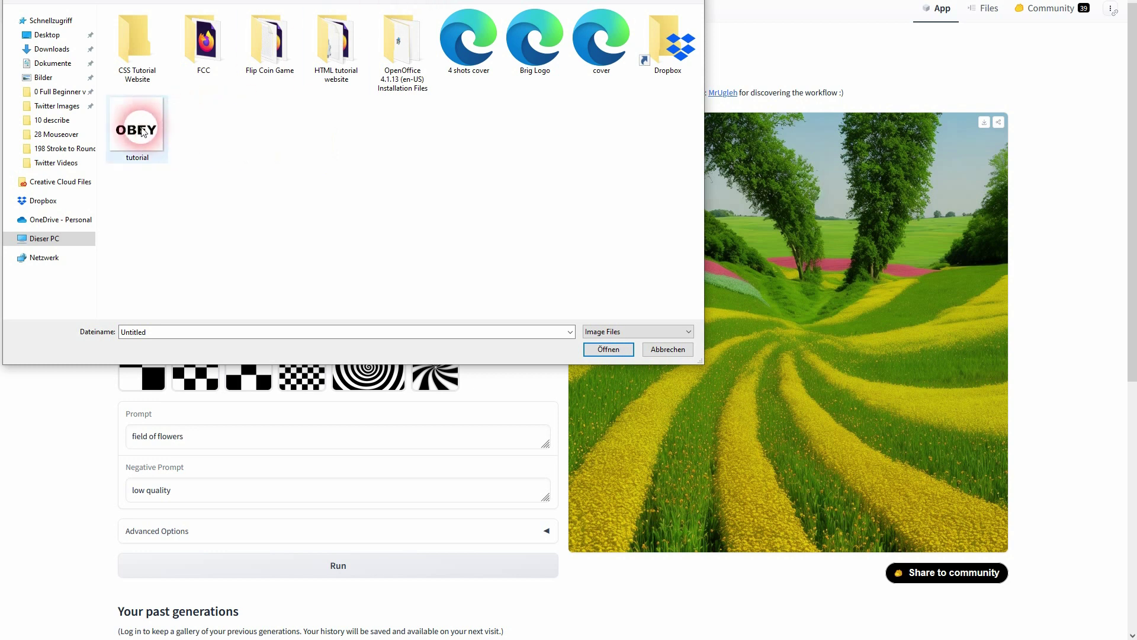
{"action": "double_click", "coordinate": [142, 132]}
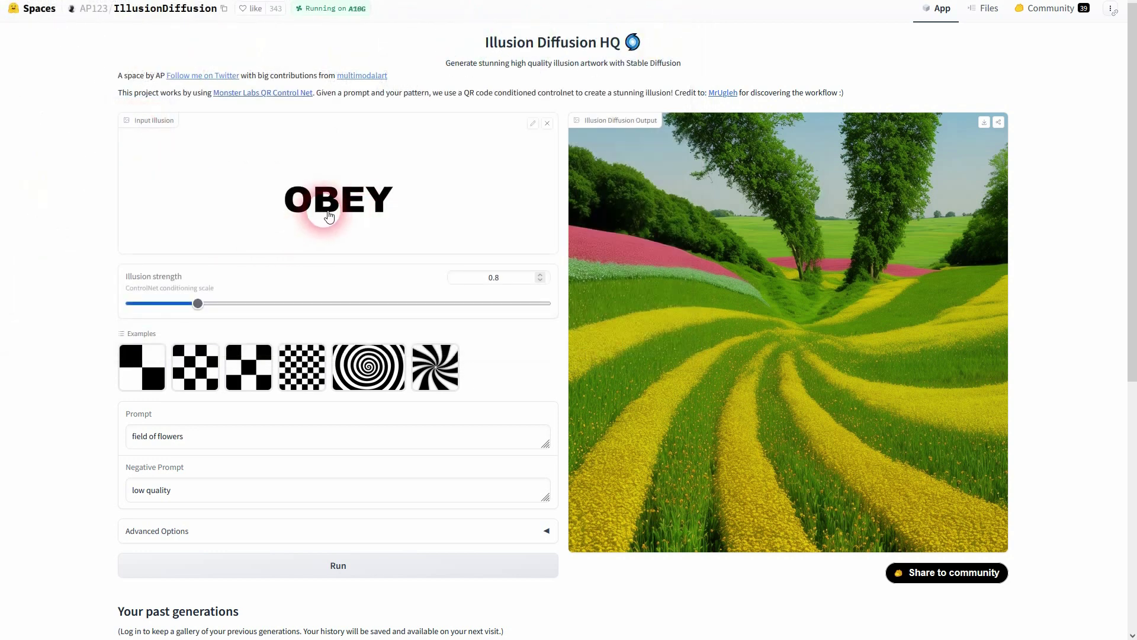
{"action": "left_click_drag", "start_coordinate": [208, 436], "coordinate": [134, 441]}
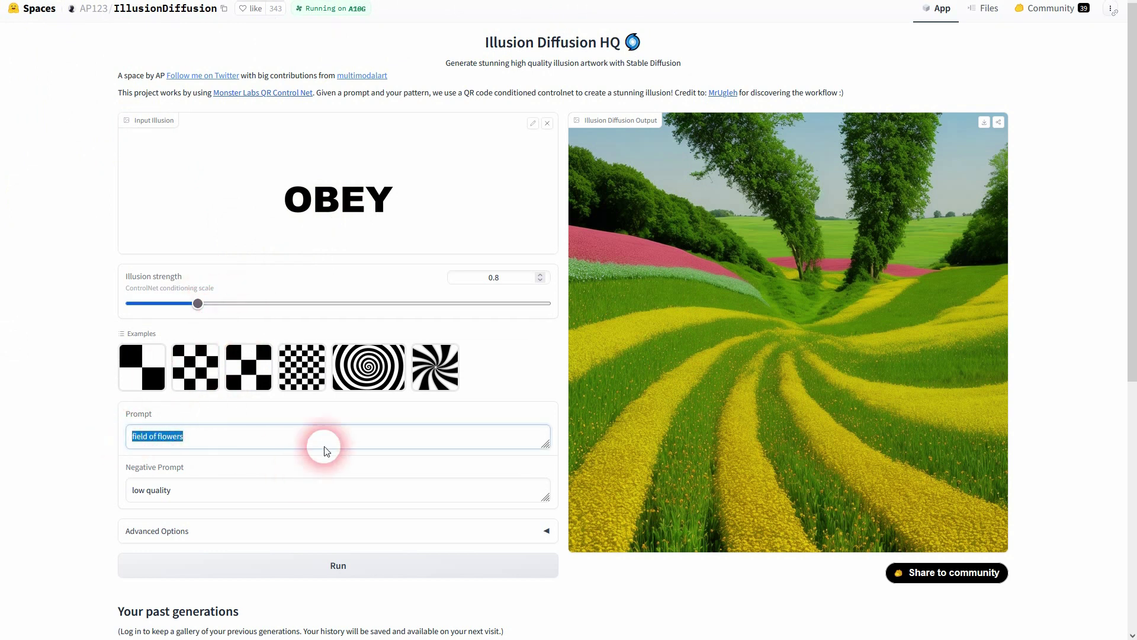
- Generate an image from the prompt 'field of flowers' at illusion strength 0.8
{"action": "left_click", "coordinate": [370, 561]}
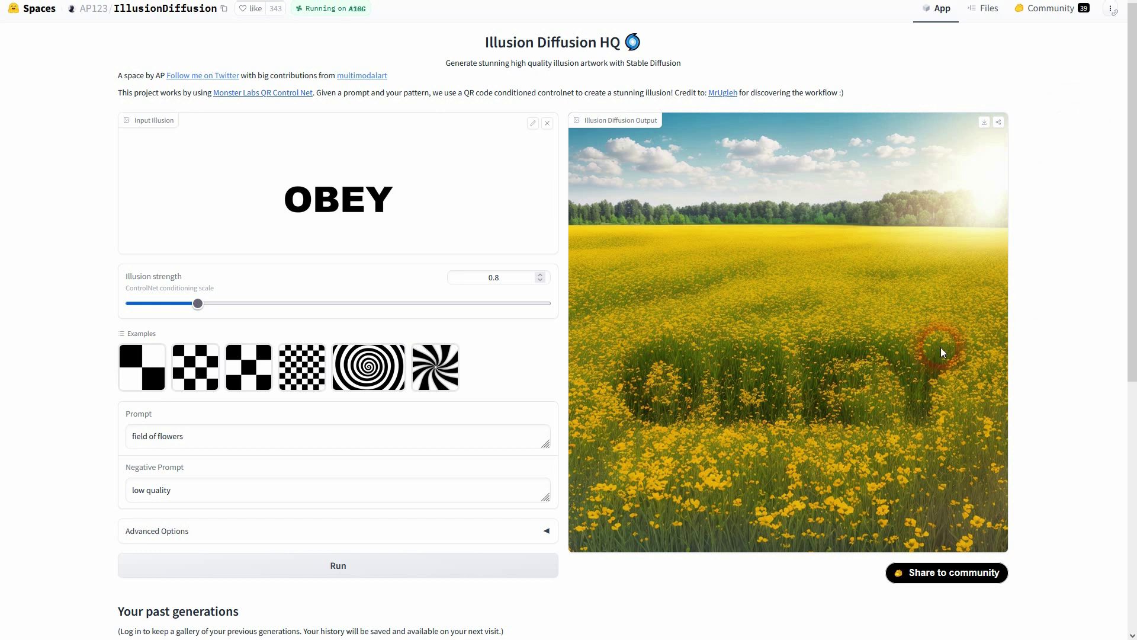
- Lower the illusion strength to 0.64 and regenerate the flower field
{"action": "left_click", "coordinate": [199, 304]}
{"action": "left_click_drag", "start_coordinate": [199, 303], "coordinate": [184, 303]}
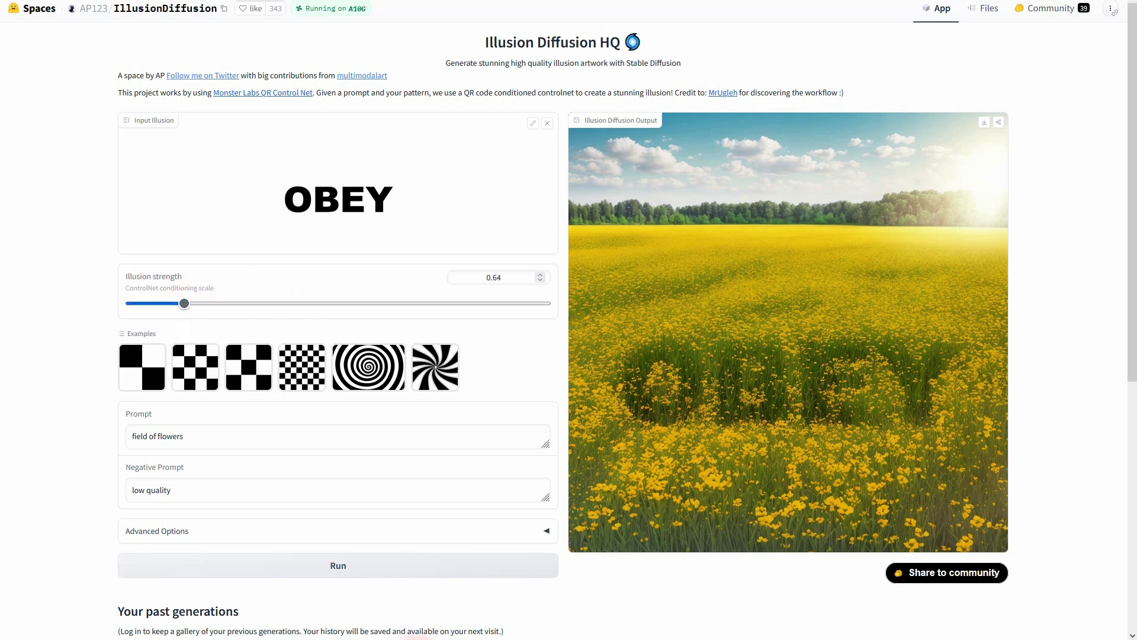
{"action": "left_click", "coordinate": [402, 574]}
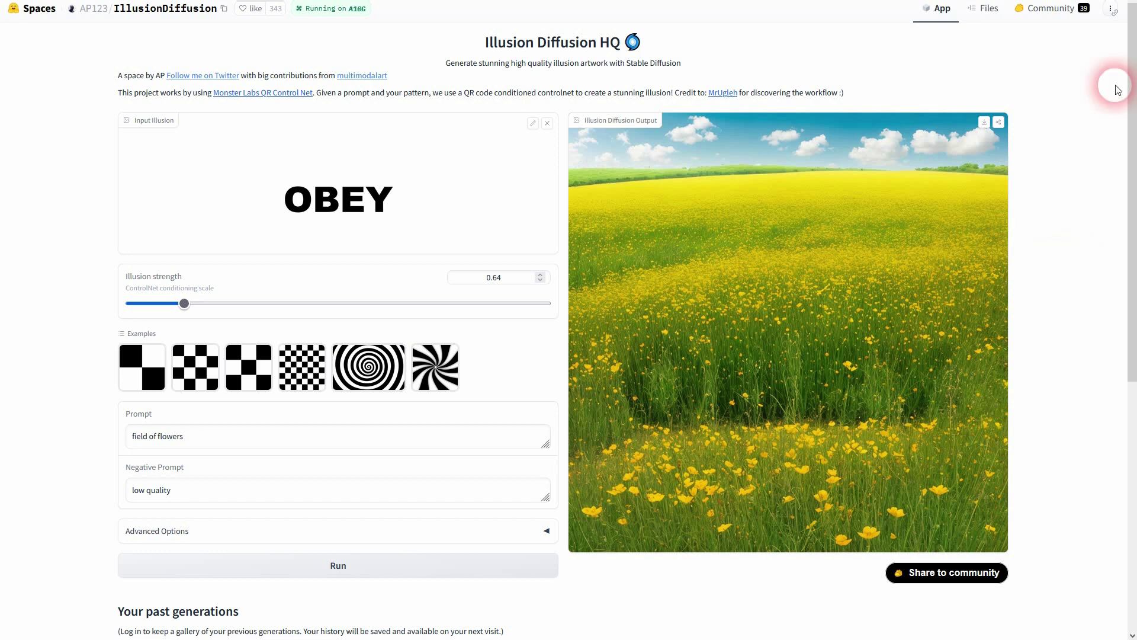
- Raise the illusion strength to 0.7
{"action": "left_click", "coordinate": [775, 376]}
{"action": "left_click", "coordinate": [184, 304]}
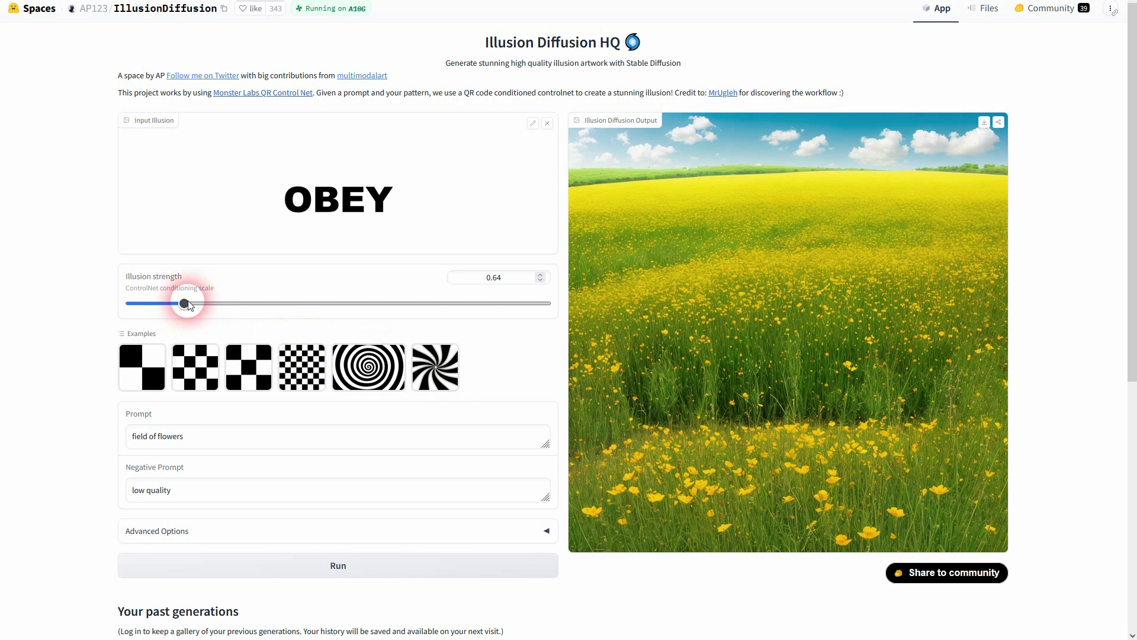
{"action": "left_click_drag", "start_coordinate": [183, 303], "coordinate": [191, 303]}
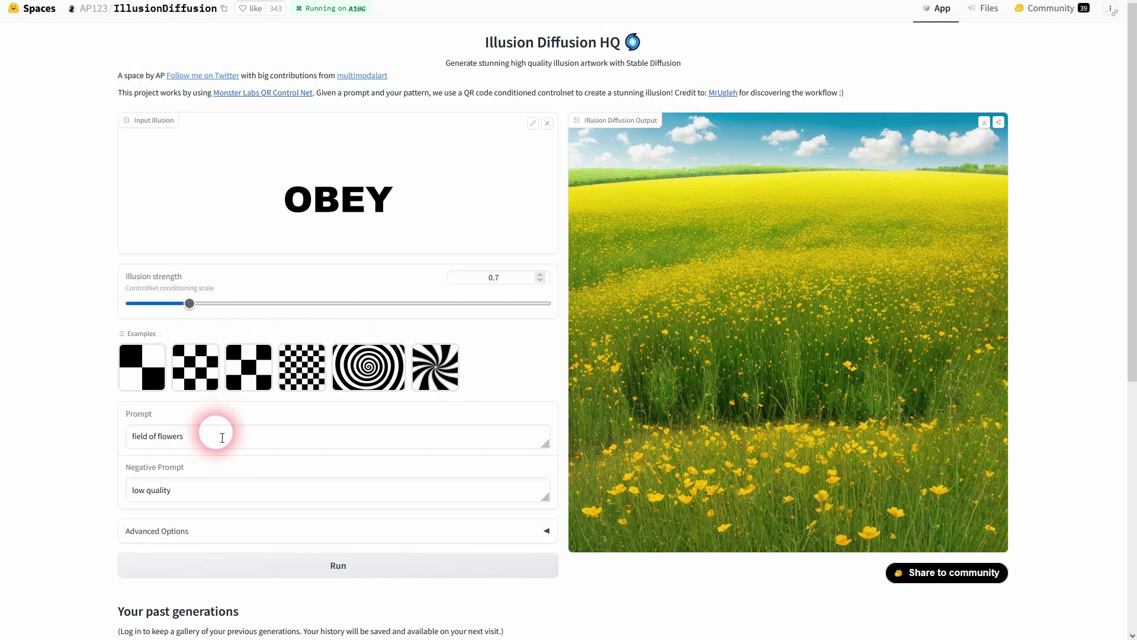
- Change the prompt to 'group of people on a street' and generate the crowd image
{"action": "left_click_drag", "start_coordinate": [216, 432], "coordinate": [118, 432]}
{"action": "type", "text": "group of people on a street"}
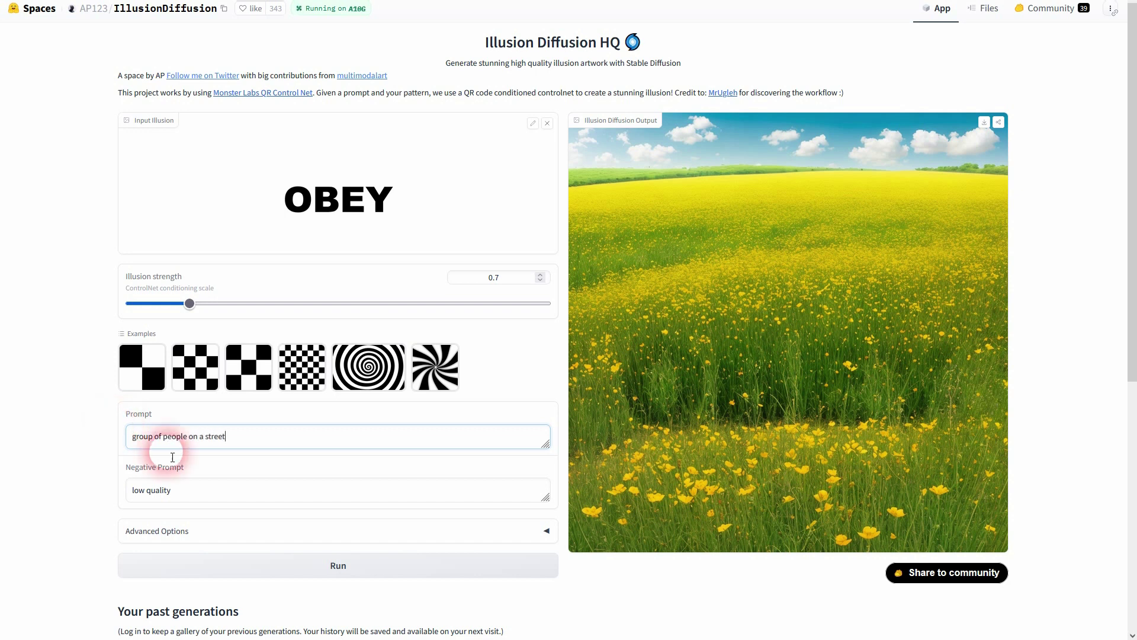
{"action": "left_click", "coordinate": [367, 570]}
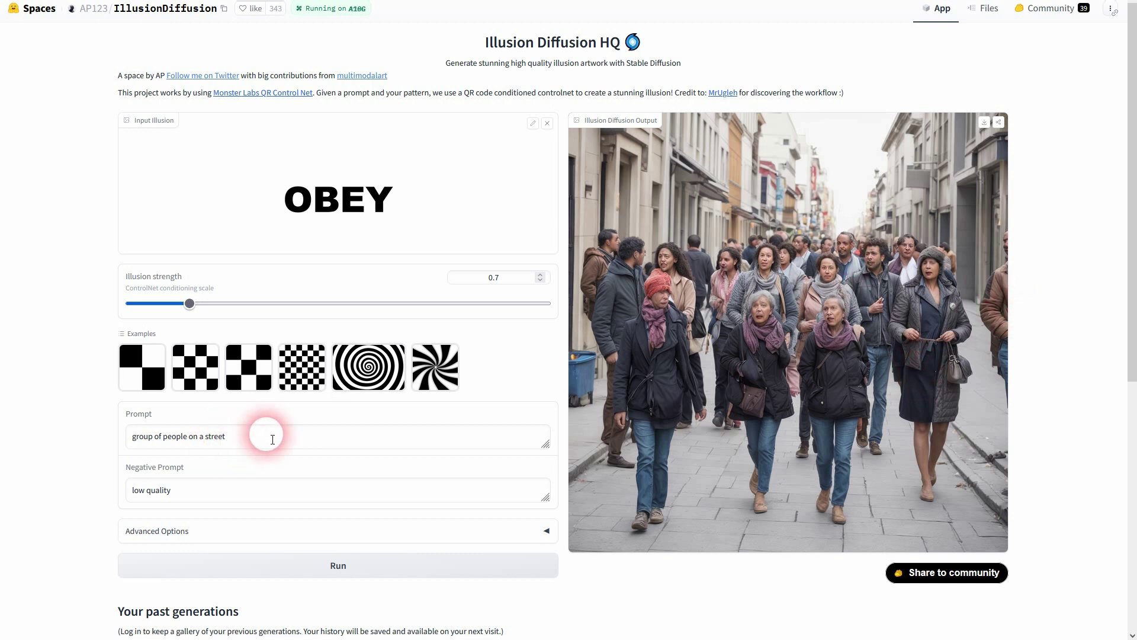
{"action": "left_click_drag", "start_coordinate": [264, 436], "coordinate": [121, 435]}
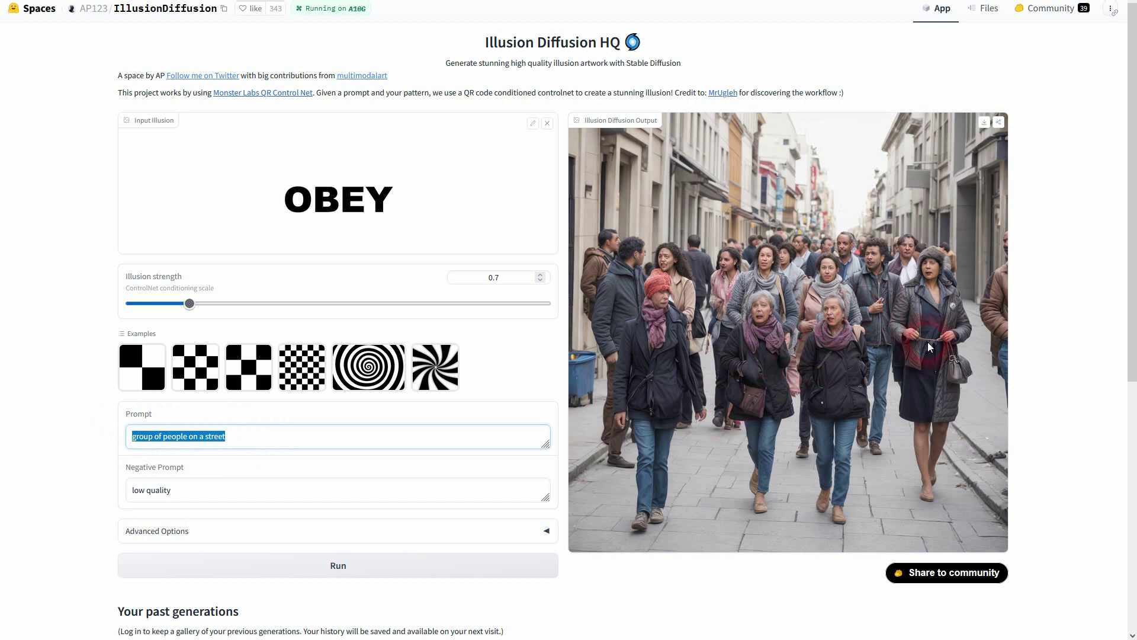
- Regenerate the street scene at illusion strength 1.58, then lower it to 1.26
{"action": "left_click_drag", "start_coordinate": [190, 303], "coordinate": [262, 303]}
{"action": "left_click", "coordinate": [373, 559]}
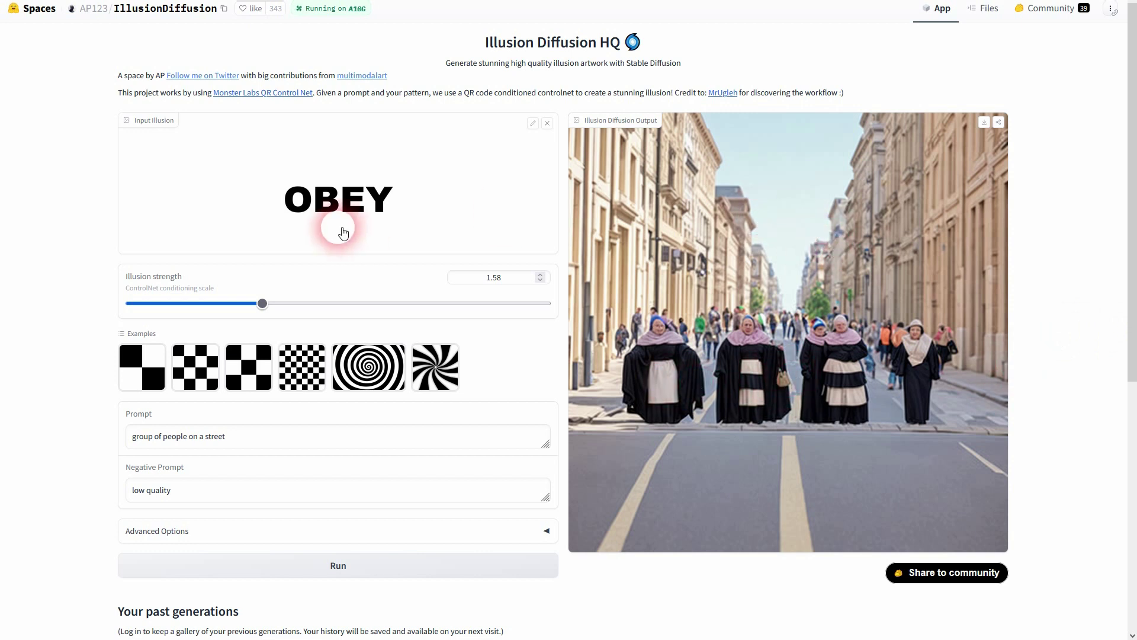
{"action": "mouse_move", "coordinate": [262, 304]}
{"action": "left_mouse_down"}
{"action": "mouse_move", "coordinate": [237, 302]}
{"action": "mouse_move", "coordinate": [252, 306]}
{"action": "left_mouse_up"}
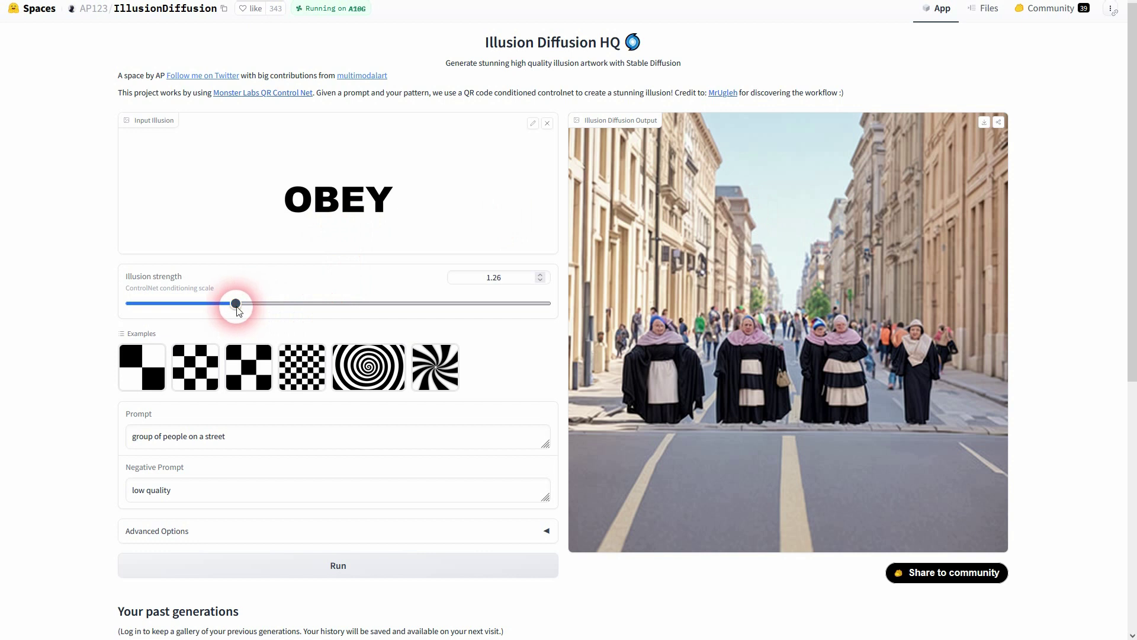
- Remove the OBEY input and try the checkerboard and spiral examples, ending on the swirl
{"action": "left_click", "coordinate": [548, 123]}
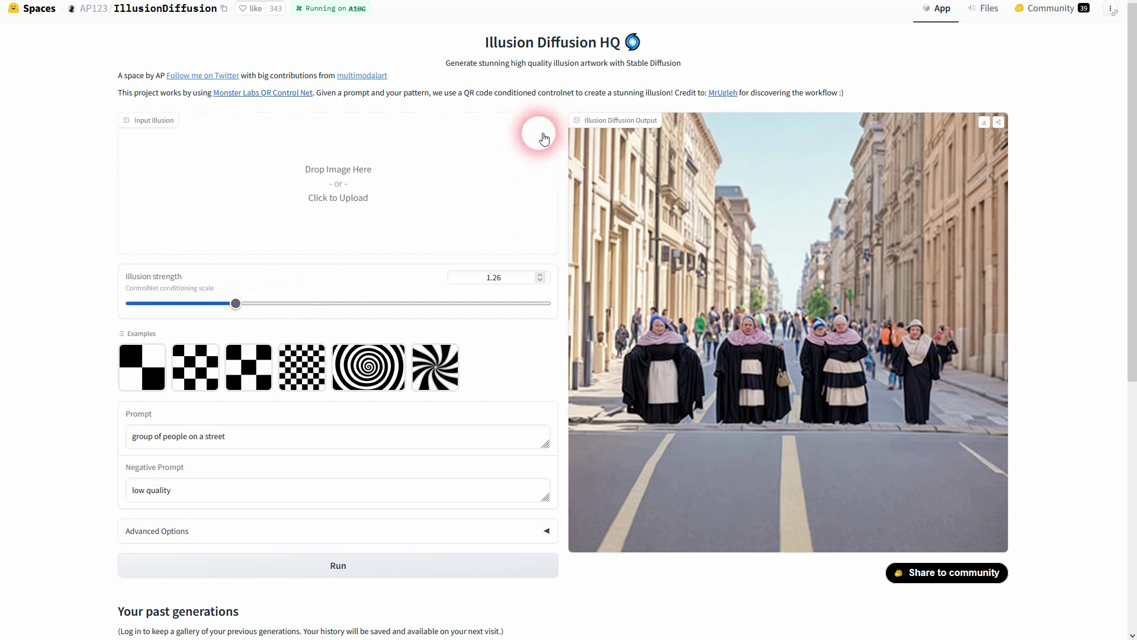
{"action": "left_click", "coordinate": [358, 188]}
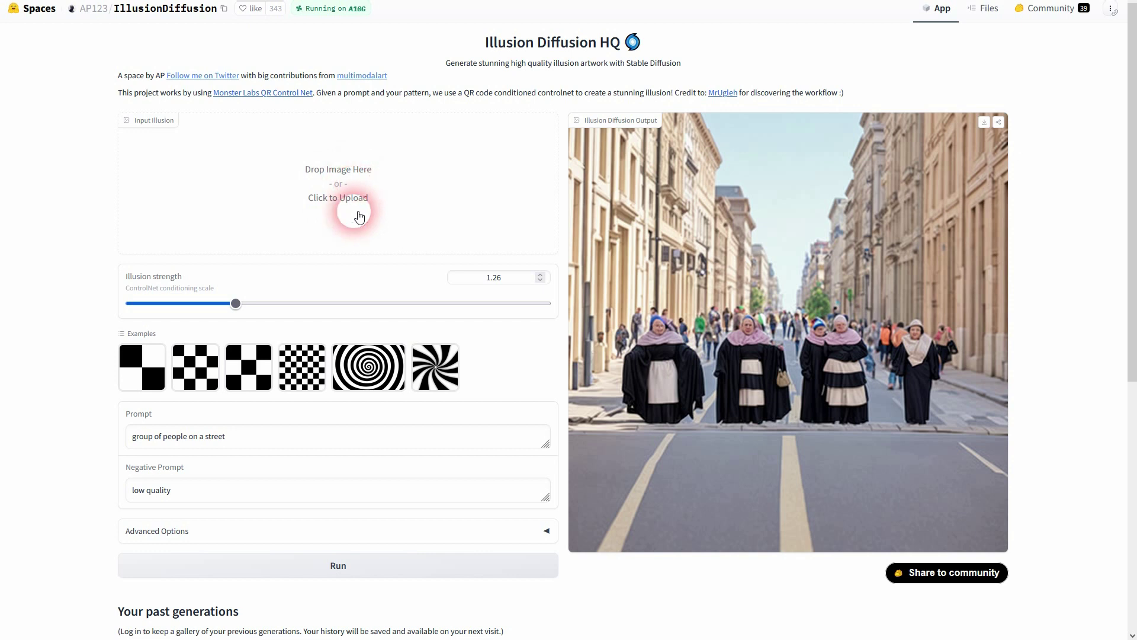
{"action": "left_click", "coordinate": [215, 396]}
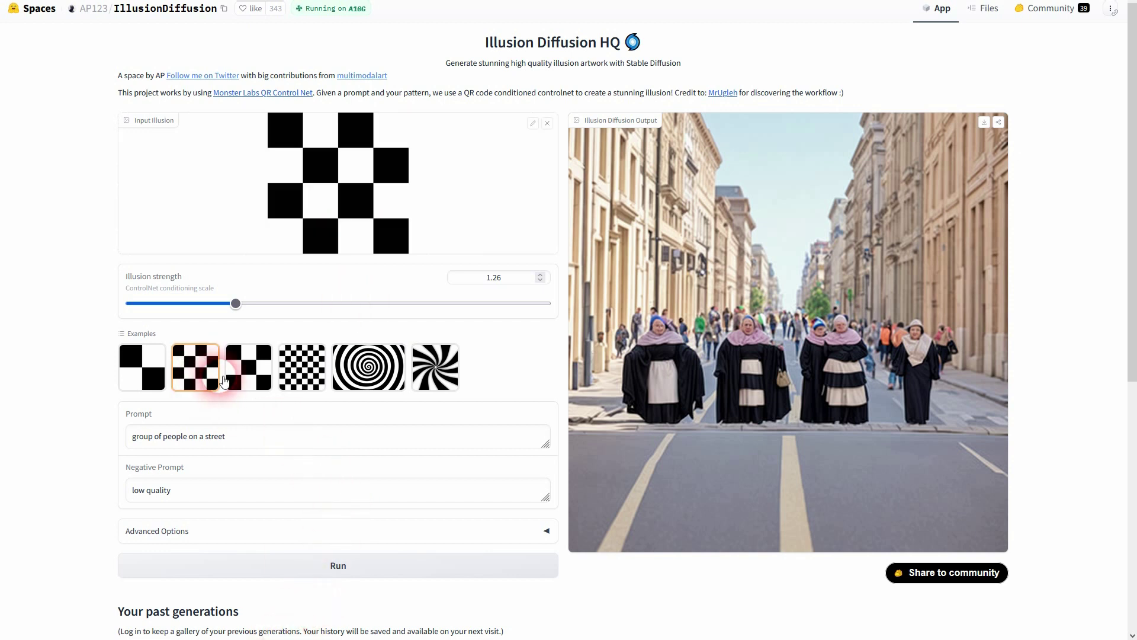
{"action": "left_click", "coordinate": [248, 370]}
{"action": "left_click", "coordinate": [366, 369]}
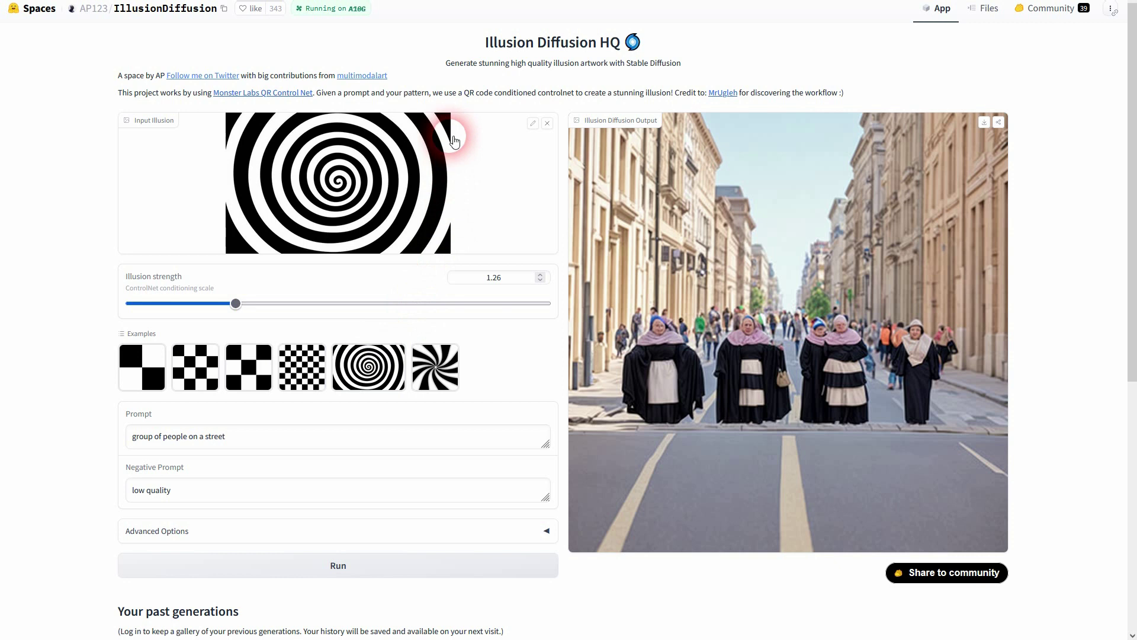
{"action": "left_click", "coordinate": [316, 369]}
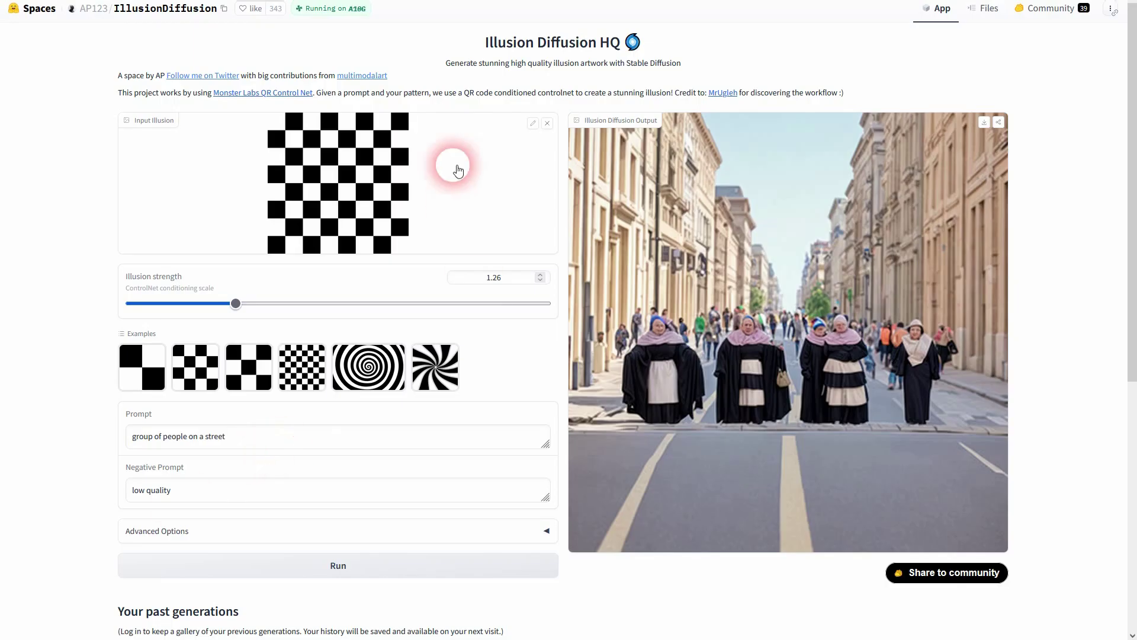
{"action": "left_click", "coordinate": [429, 365]}
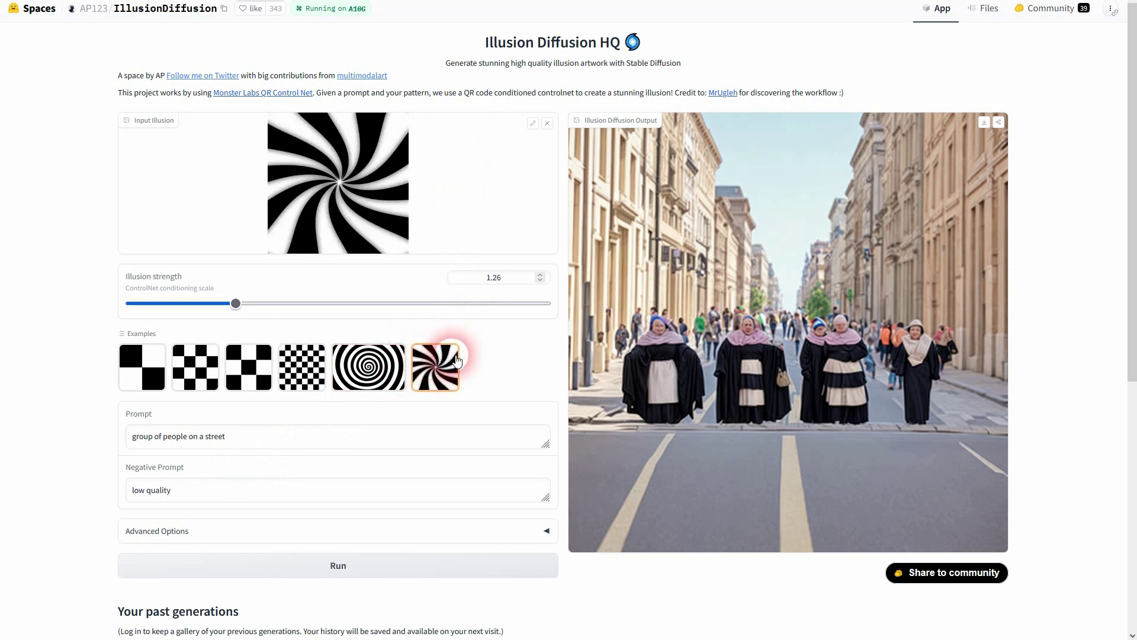